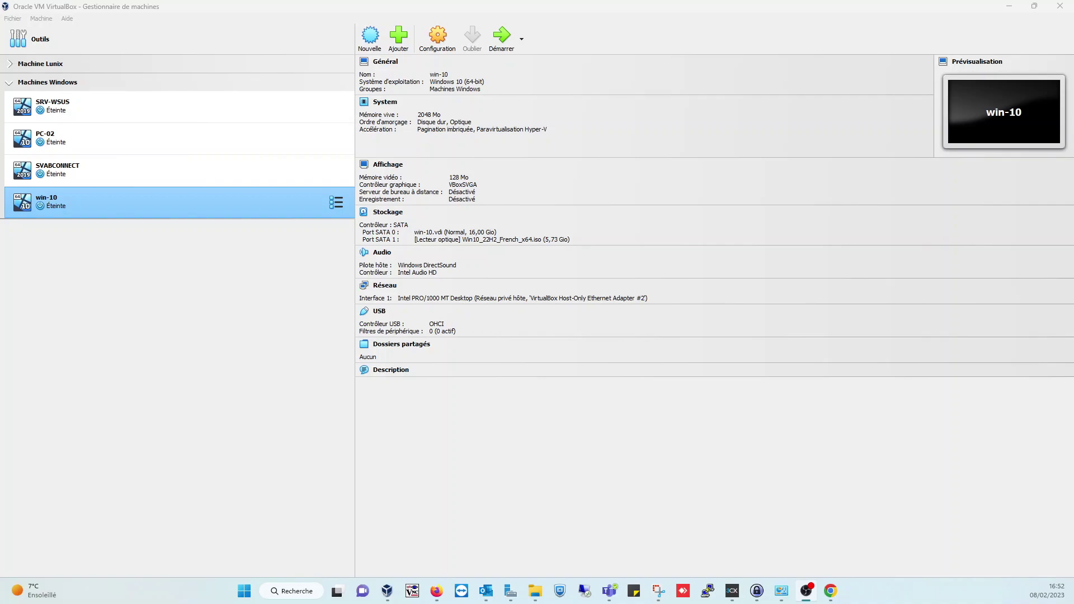
- Drag the VirtualBox Manager window toward the right screen edge to uncover the desktop
left_click_drag(477, 6, 1073, 73)
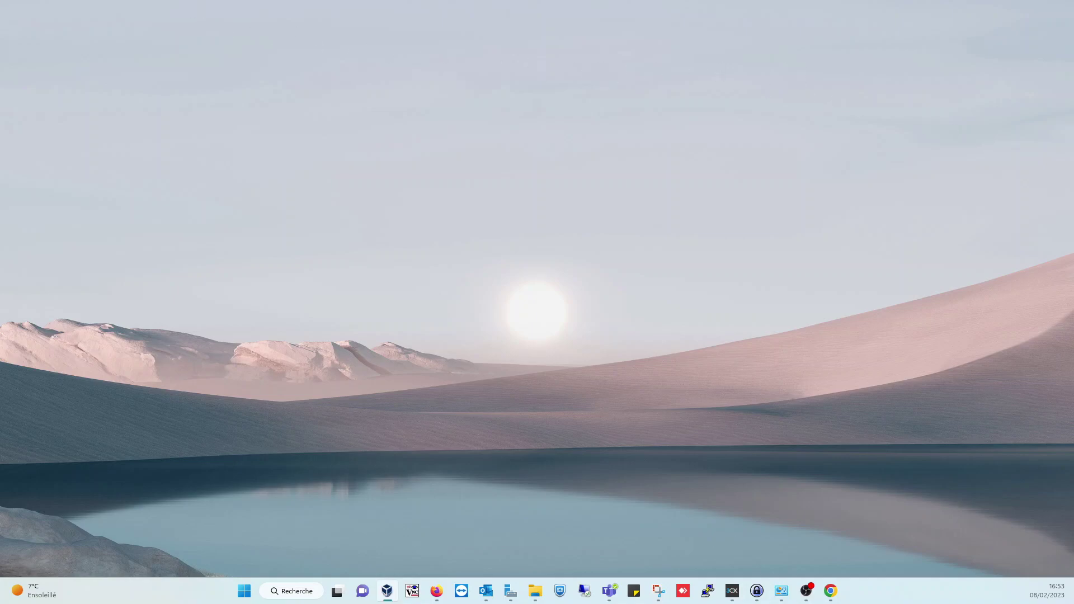
- Snap the VirtualBox Manager window into a layout and maximize it to full screen
left_click_drag(744, 129, 492, 39)
key("super+Up")
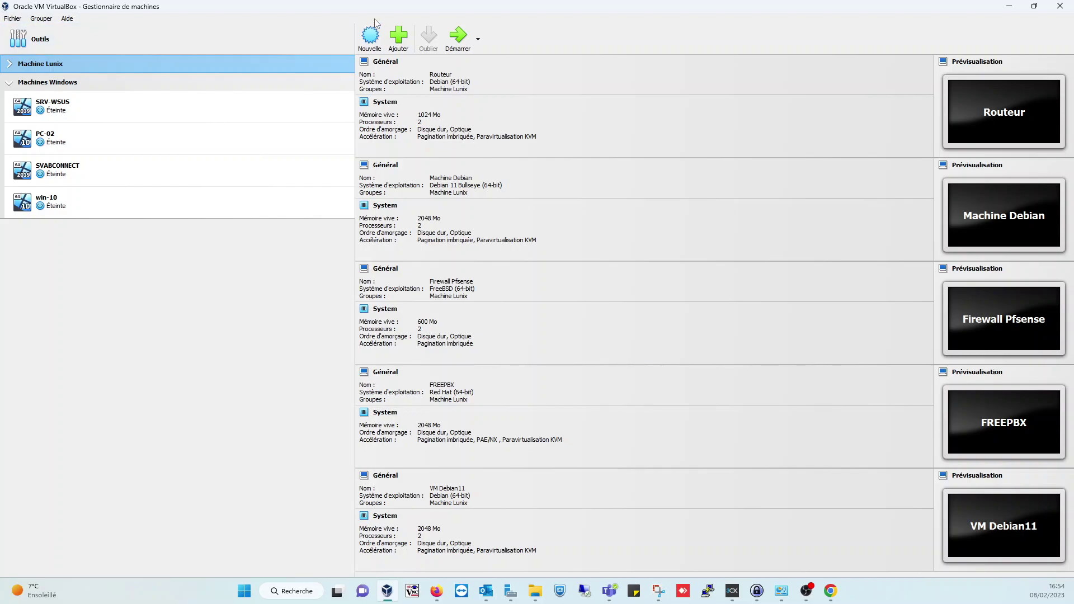
- Create a new VM named Pfsense_R1 with type BSD and version FreeBSD (64-bit)
left_click(369, 37)
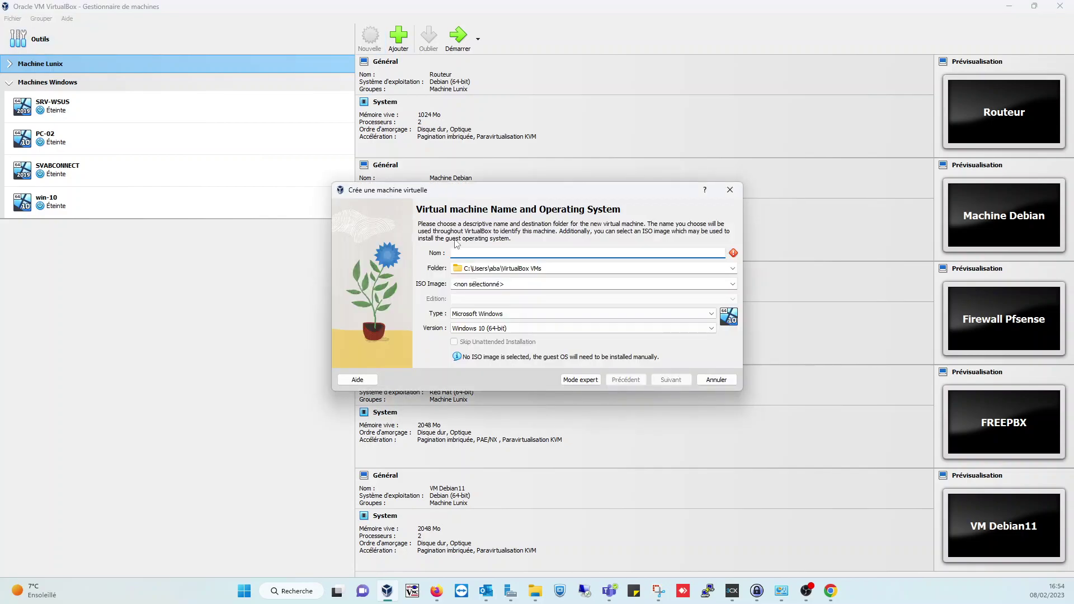
type("Pfsens")
type("e6")
key("BackSpace")
key("BackSpace")
key("BackSpace")
type("_R1")
left_click(530, 320)
left_click(501, 348)
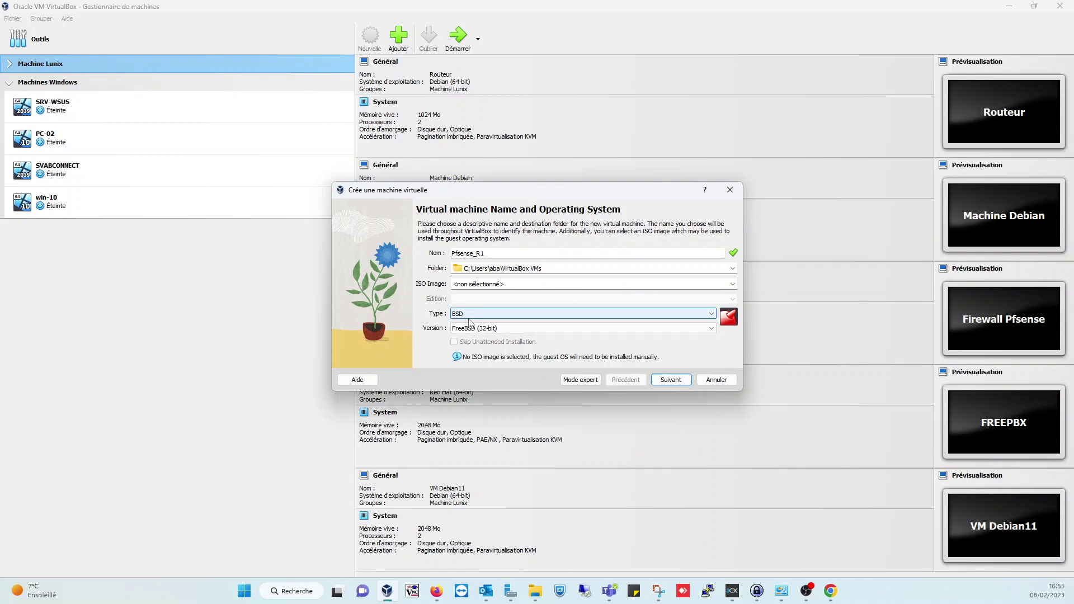
left_click(471, 327)
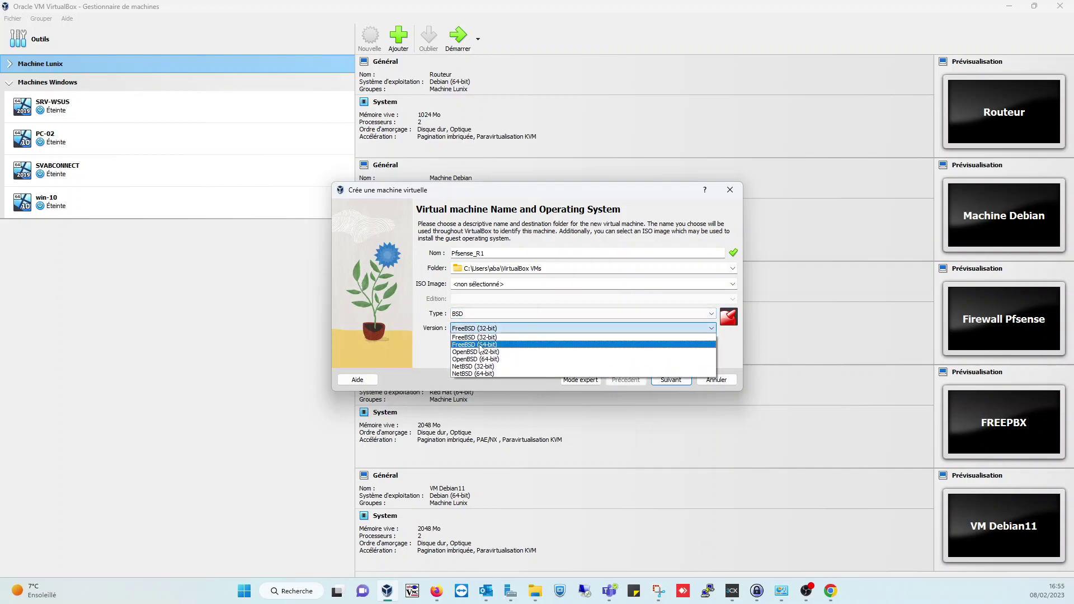
left_click(480, 344)
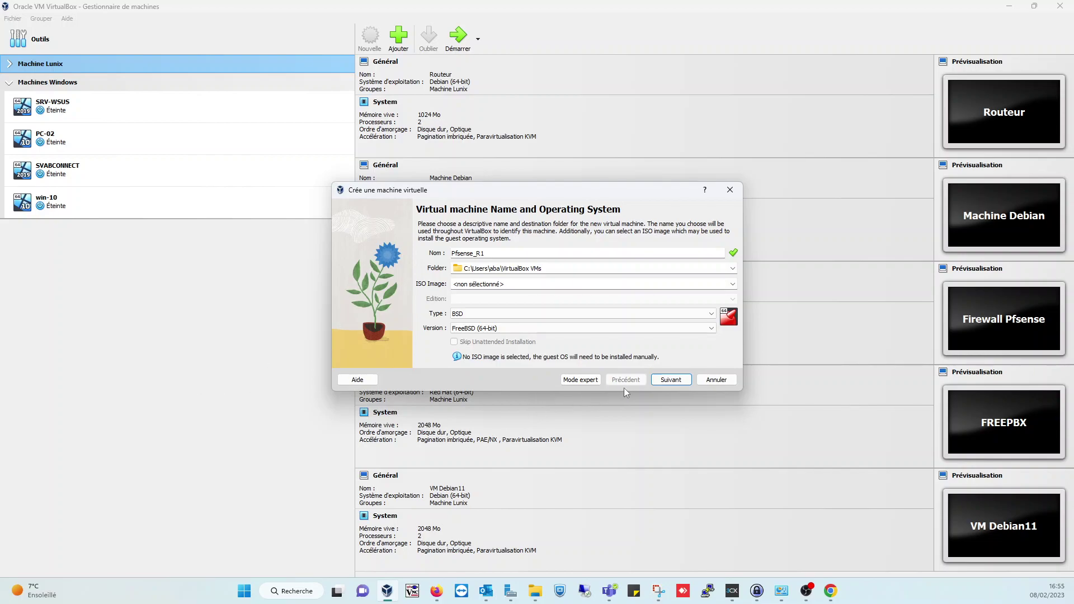
left_click(664, 386)
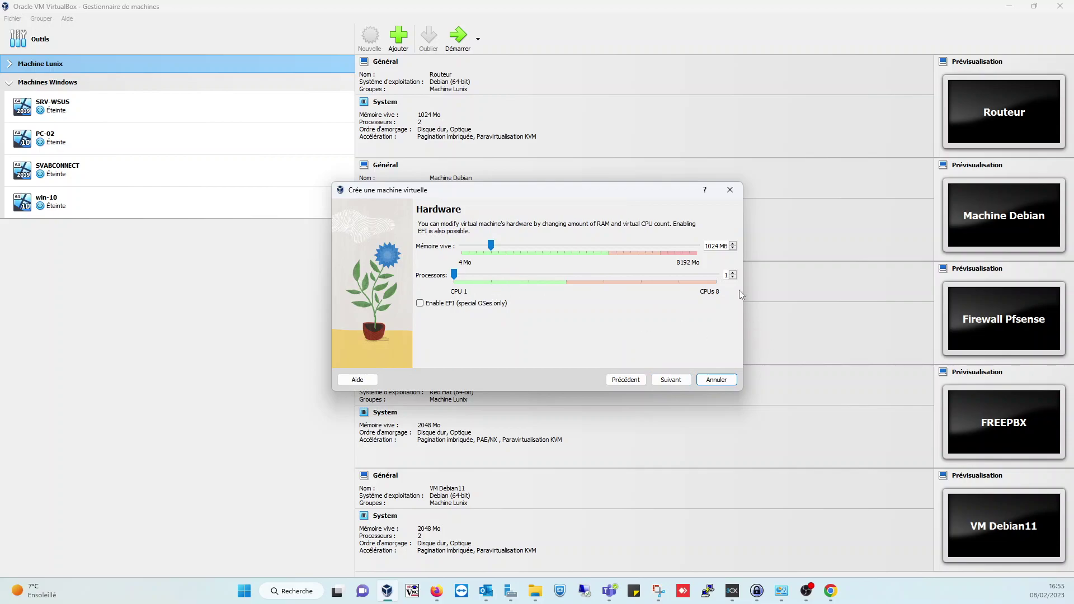
- Give Pfsense_R1 2 processors, keep 1024 MB RAM and a 16 GB disk, and finish
left_click(733, 272)
left_click(672, 380)
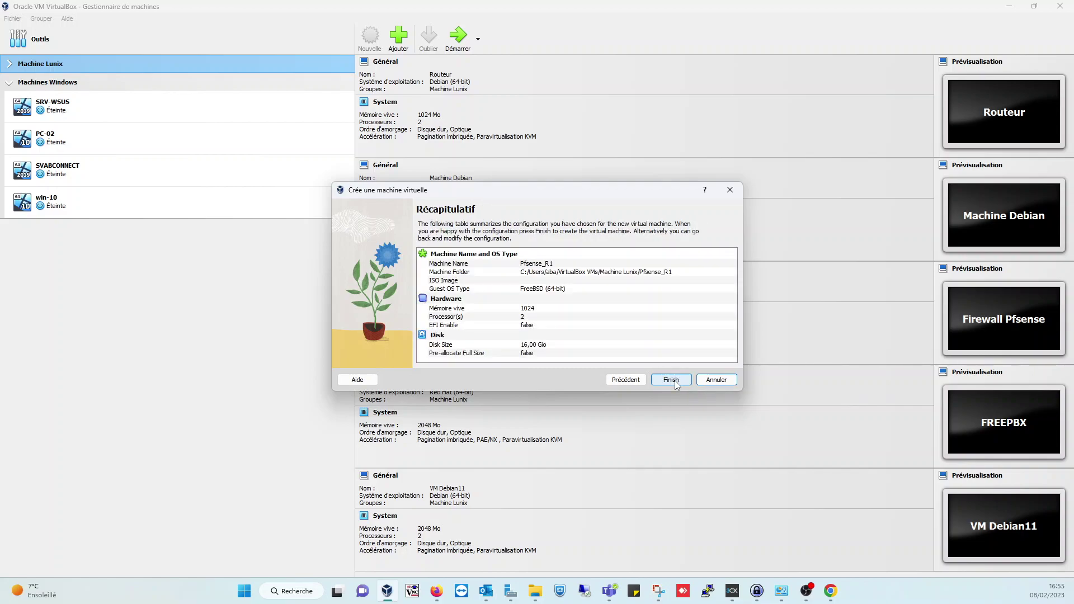
left_click(671, 380)
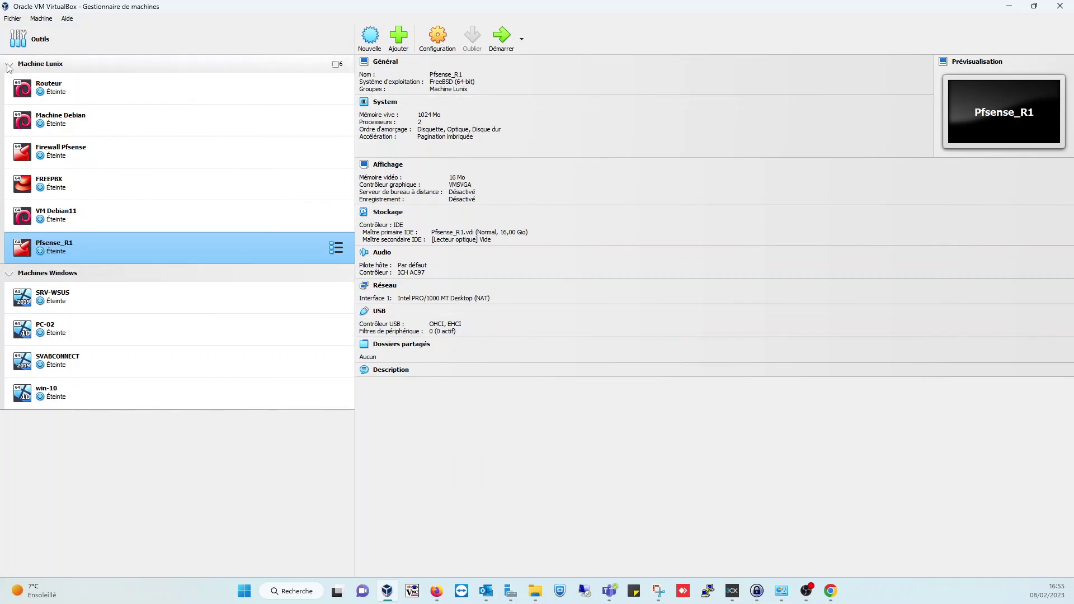
- Set Pfsense_R1's boot order to hard disk then optical, with floppy disabled
left_click(9, 67)
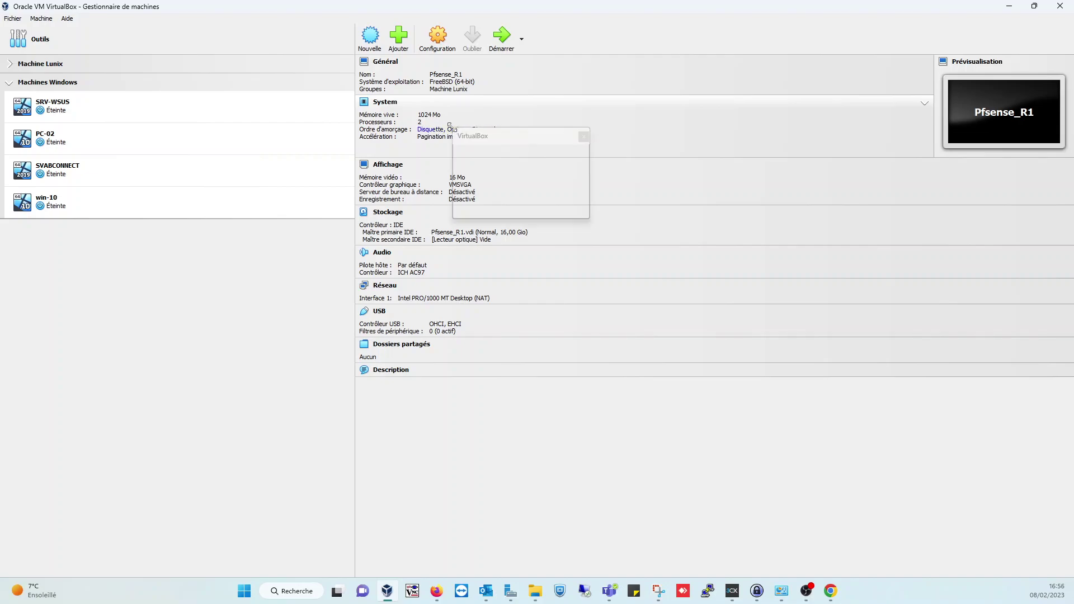
left_click(491, 131)
left_click(542, 179)
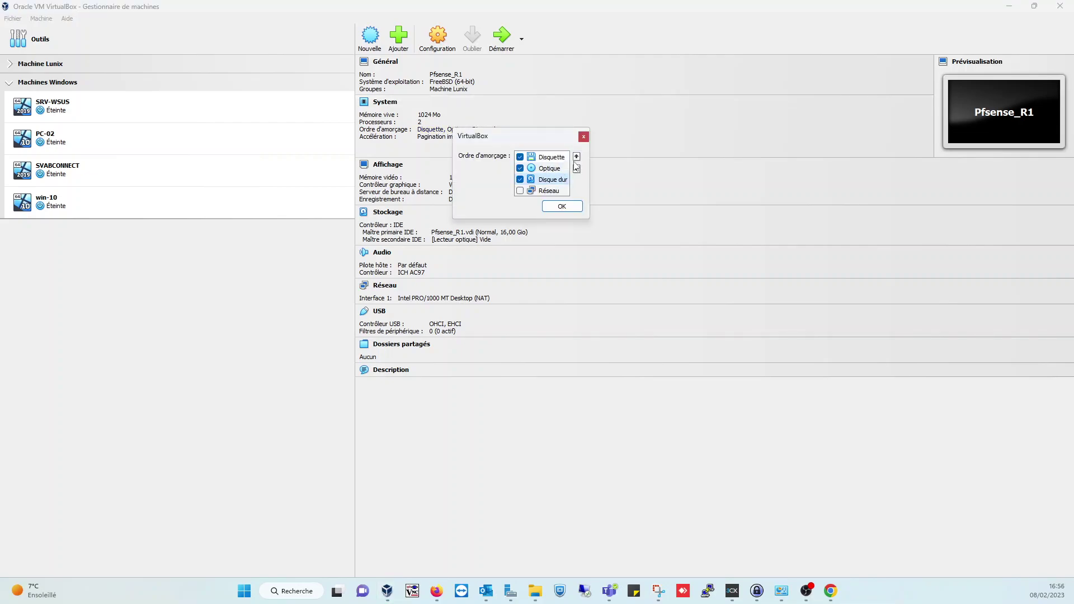
left_click(576, 157)
left_click(576, 157)
left_click(520, 169)
left_click(551, 180)
left_click(577, 156)
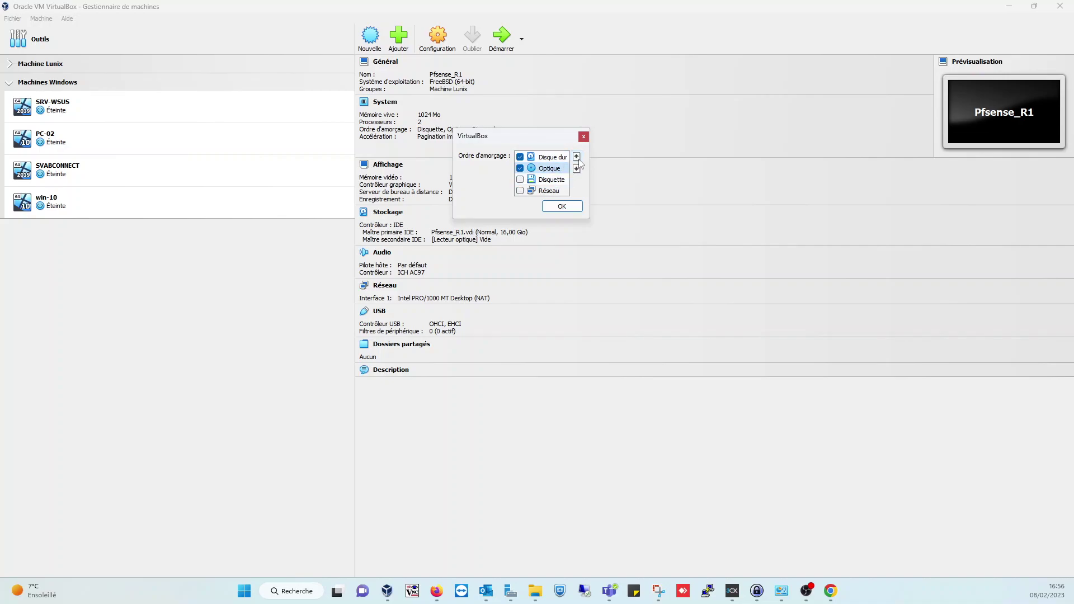
left_click(562, 206)
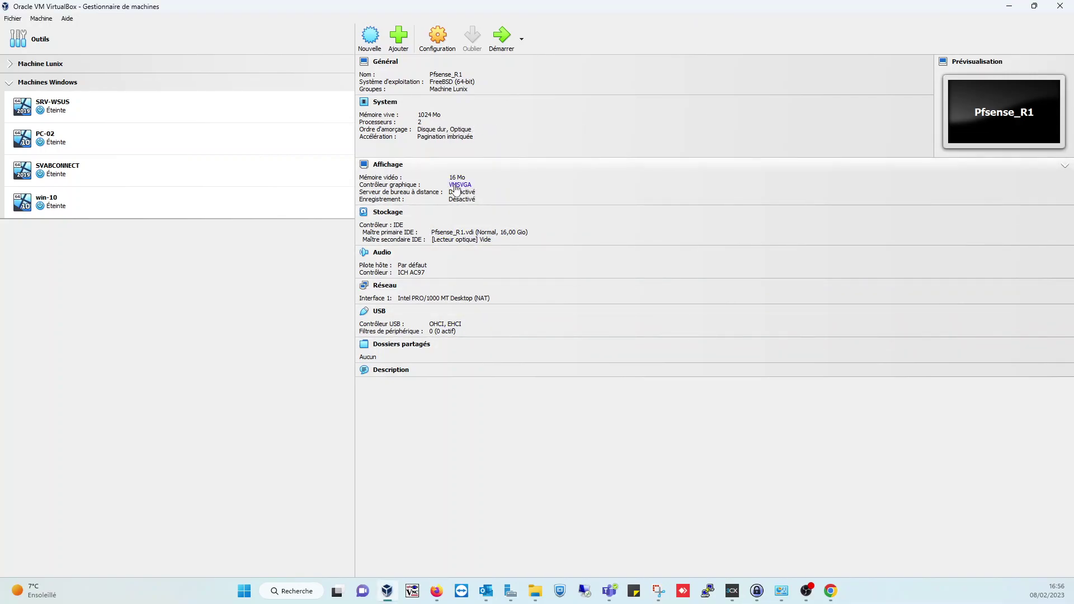
left_click(485, 240)
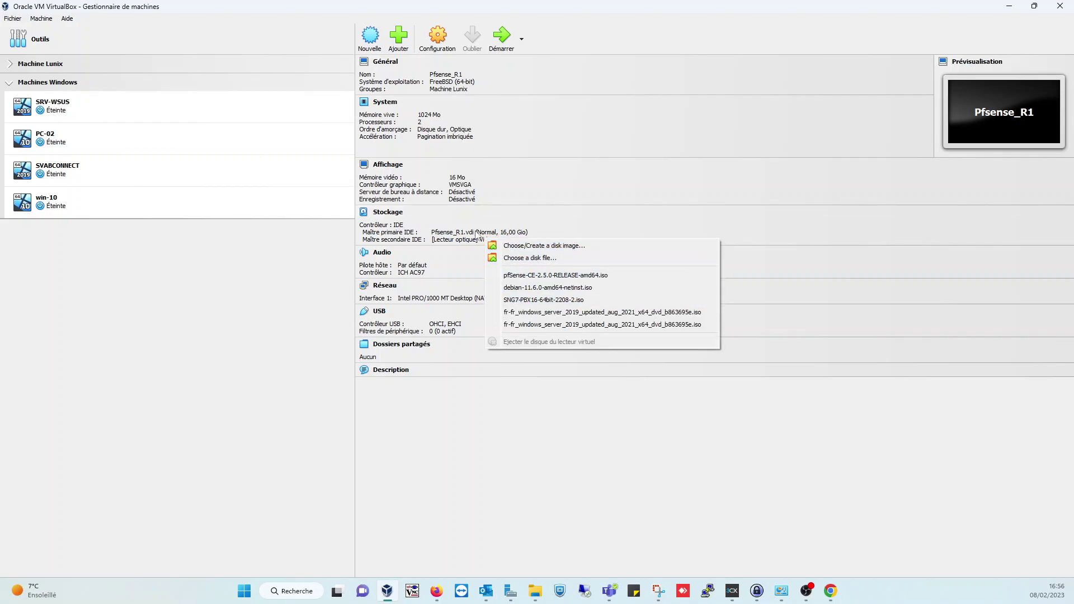
left_click(831, 592)
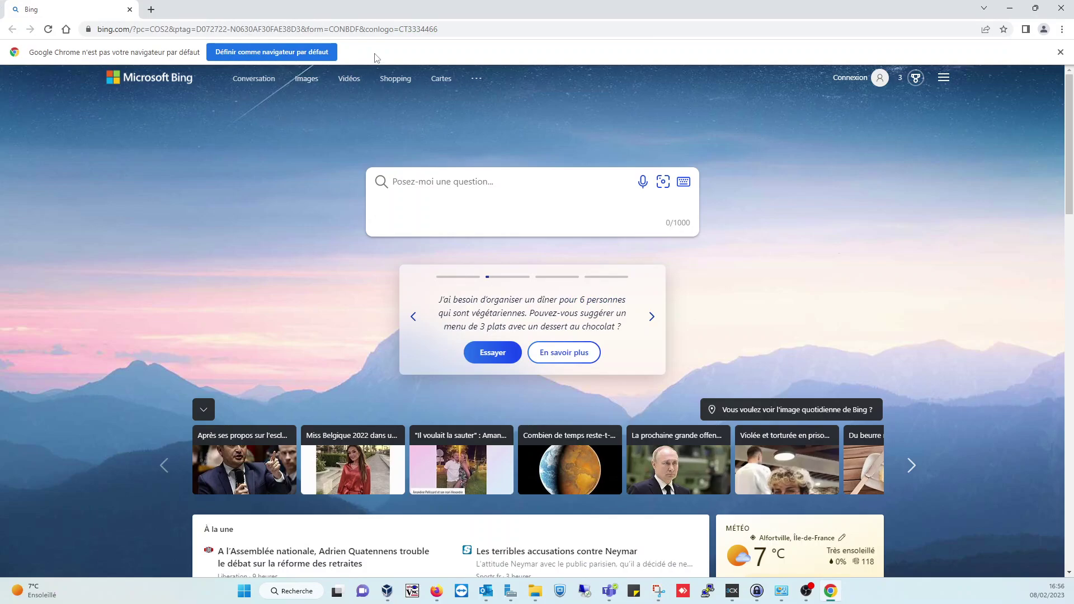
- Search for pfSense and open the download page on pfsense.org
left_click(366, 31)
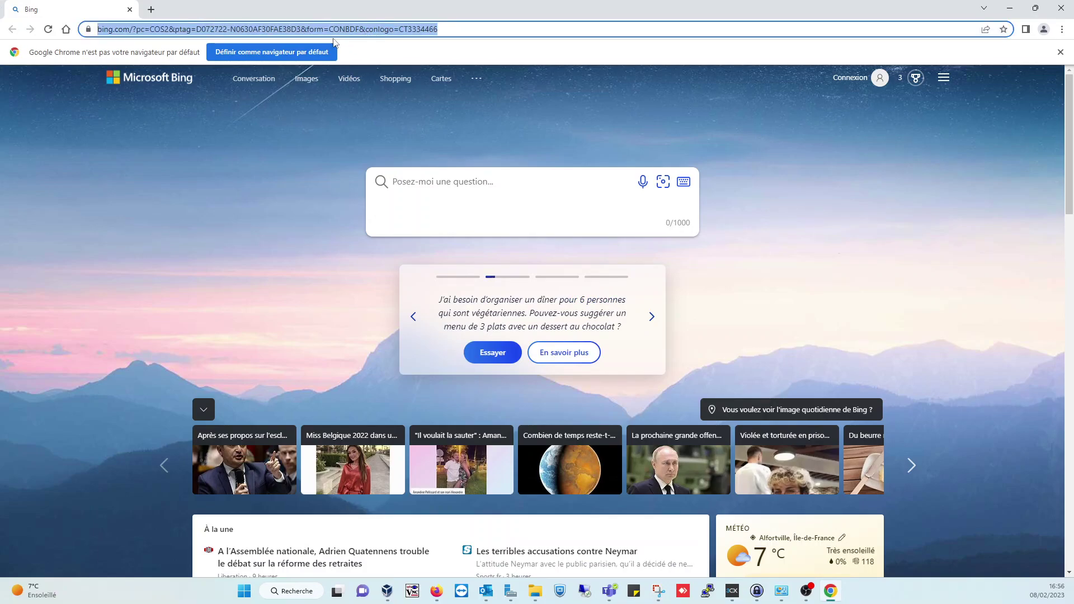
type("PSENSE")
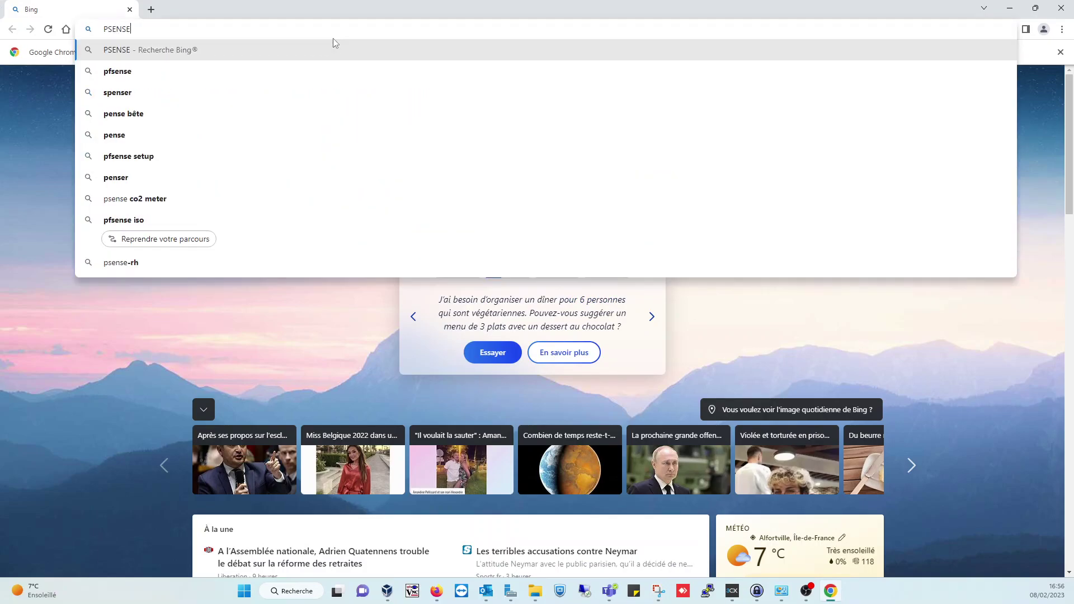
key("BackSpace")
key("BackSpace")
key("BackSpace")
key("BackSpace")
key("BackSpace")
key("BackSpace")
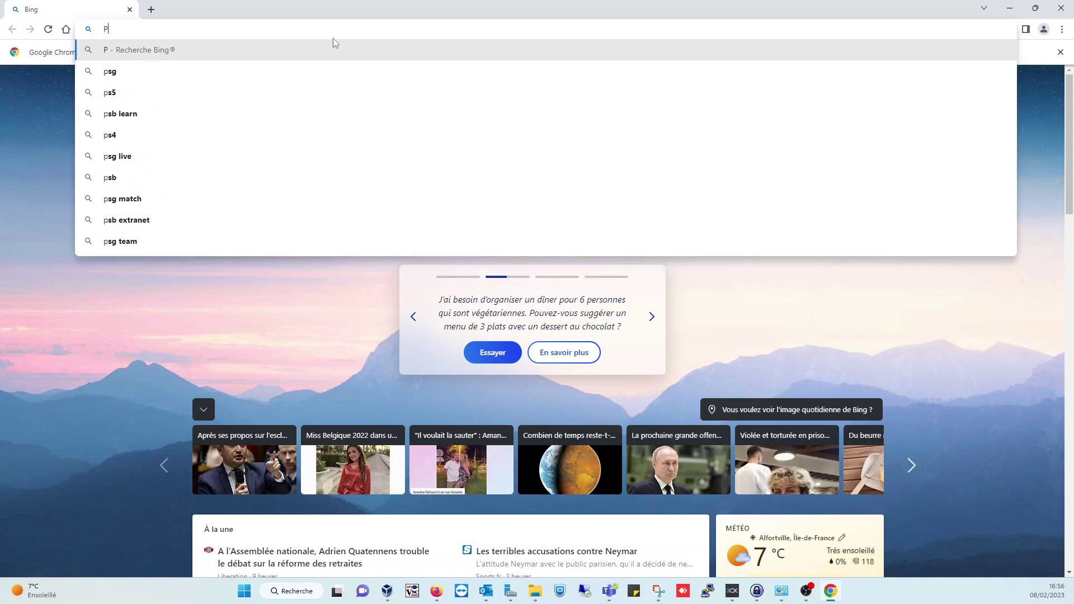
type("p")
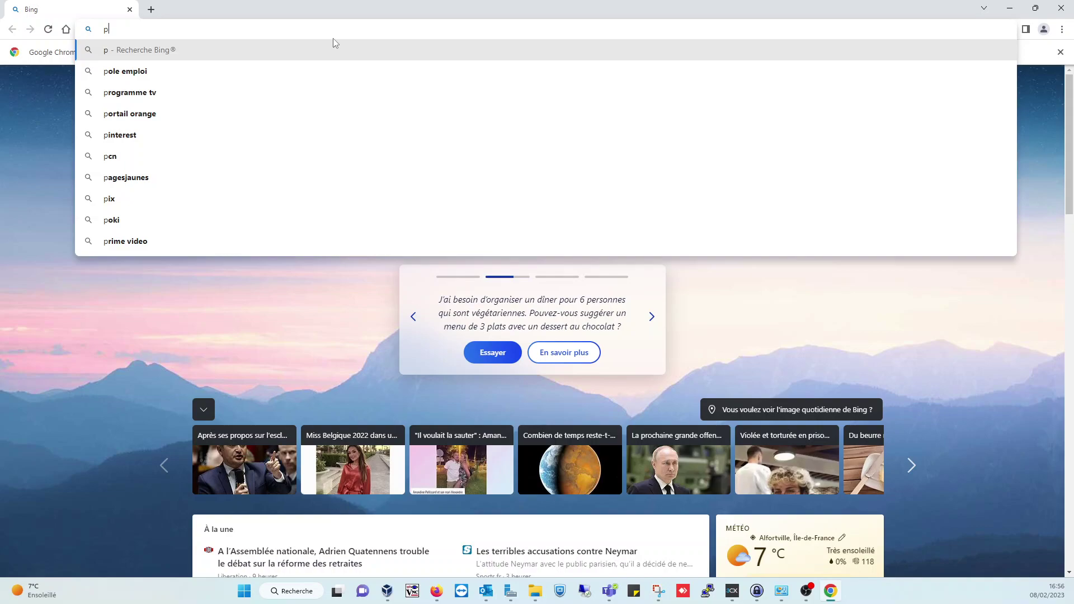
key("Escape")
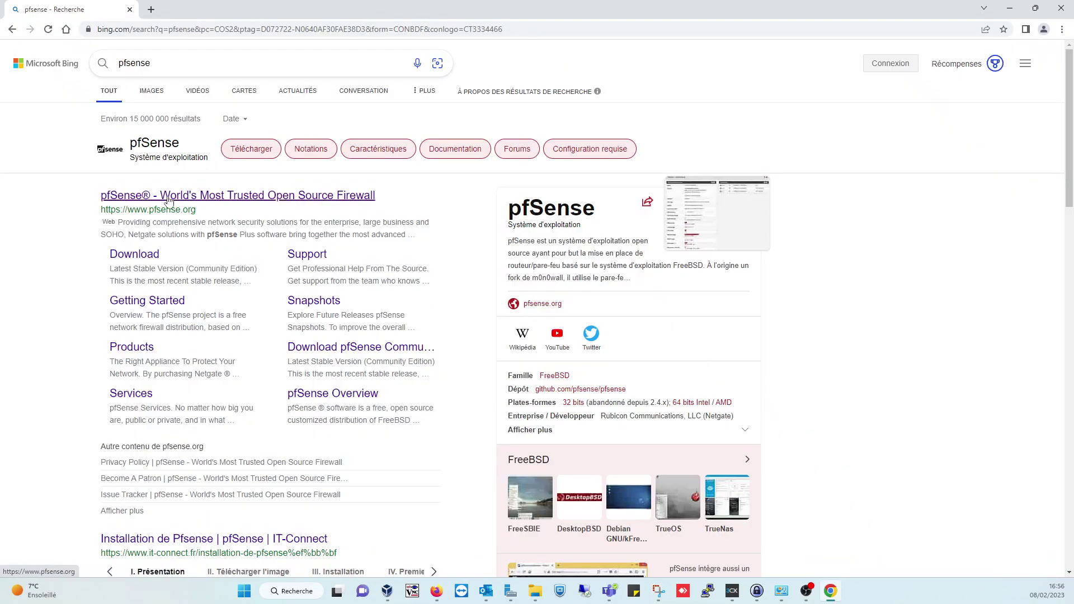
left_click(175, 213)
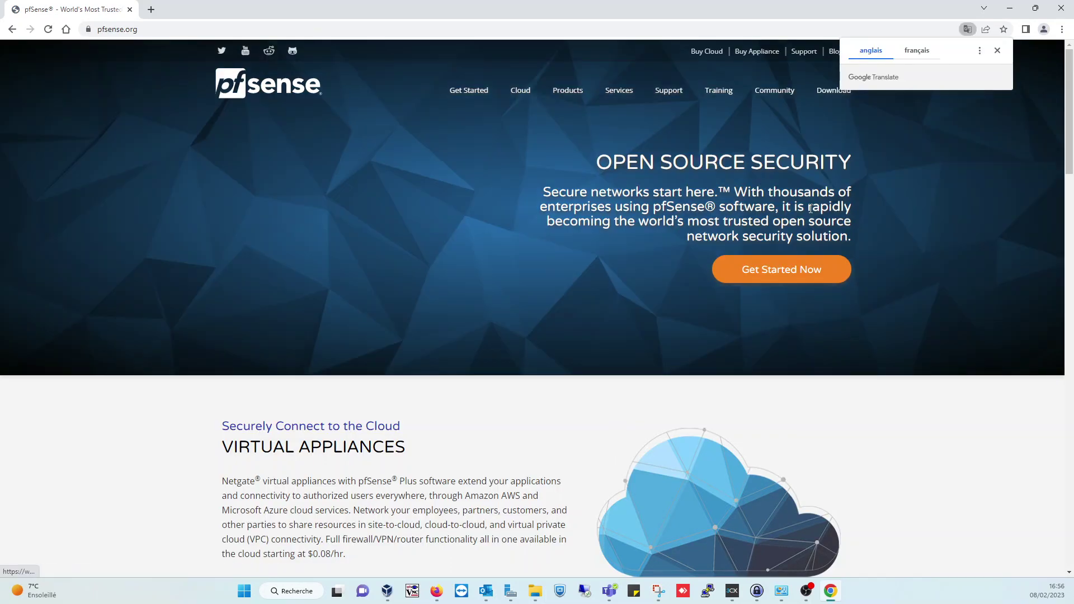
left_click(829, 92)
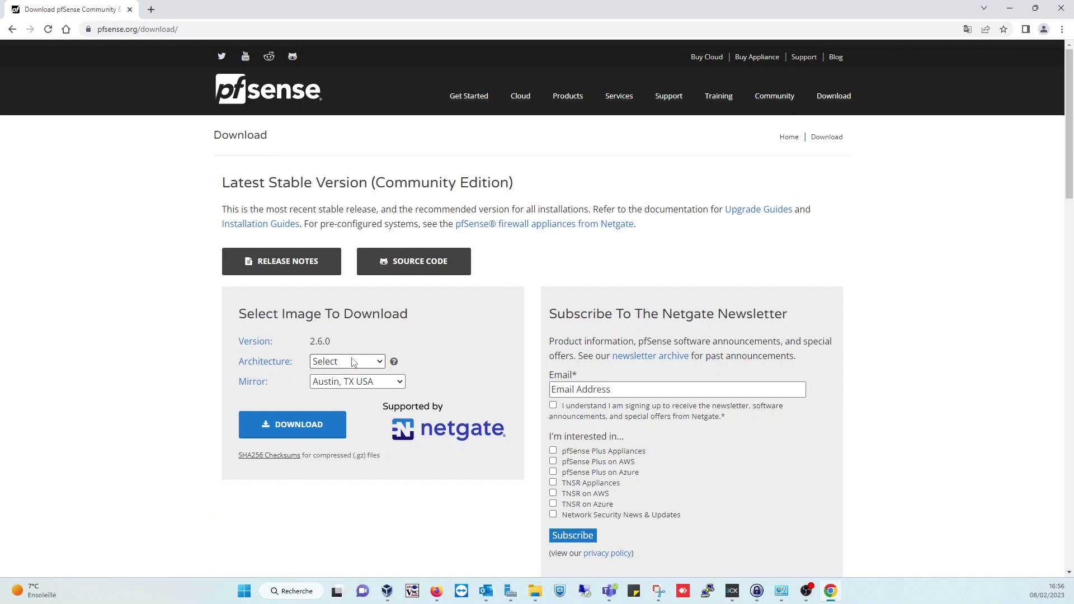
- Choose AMD64 (64-bit) architecture and the DVD Image (ISO) installer, then pick a download mirror
left_click(352, 362)
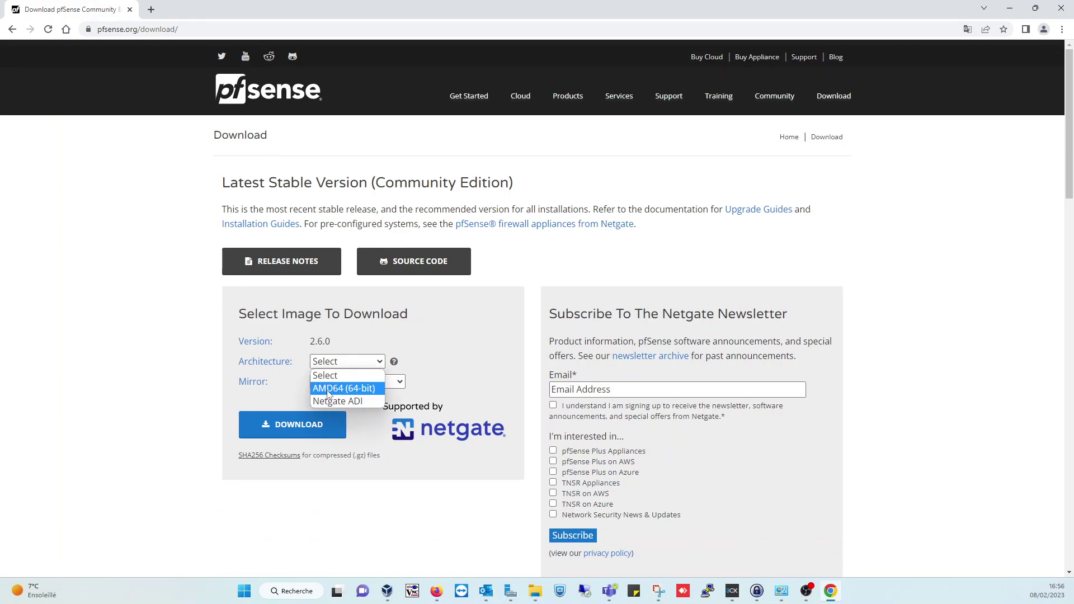
left_click(332, 394)
left_click(344, 381)
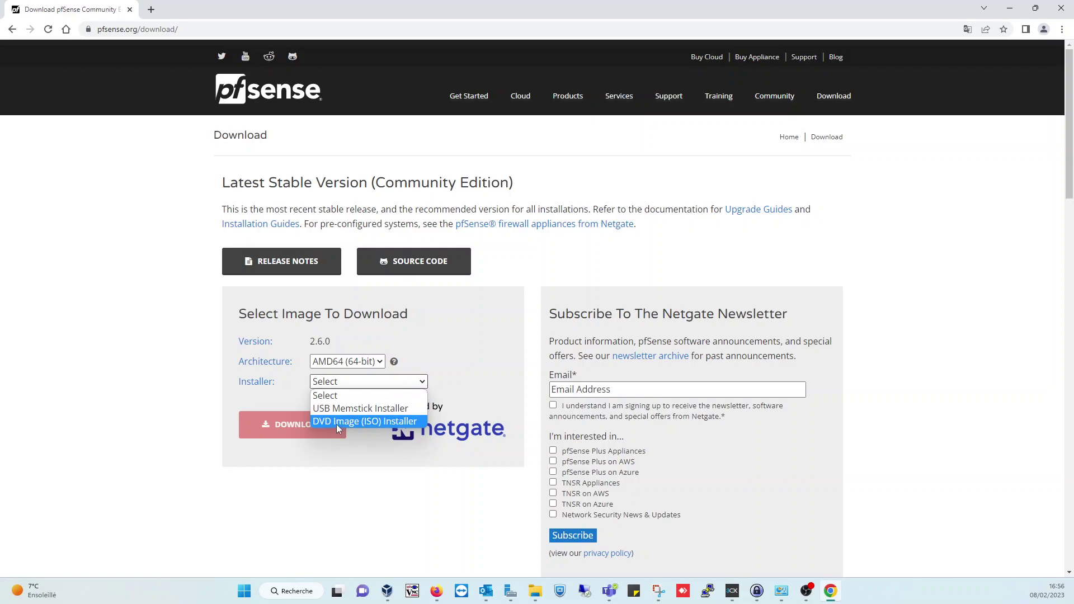
left_click(351, 421)
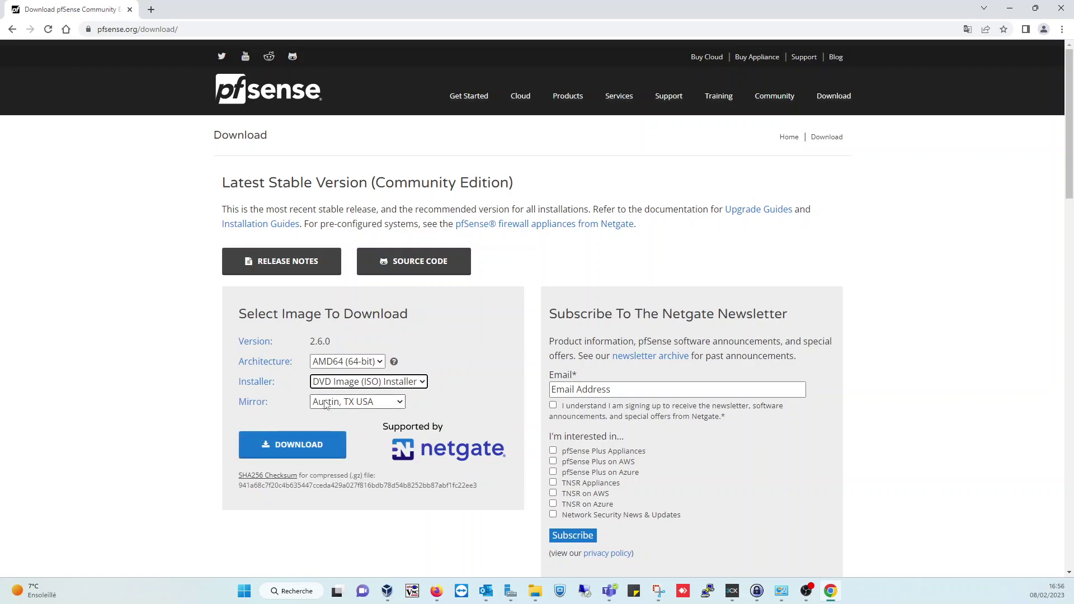
left_click(327, 403)
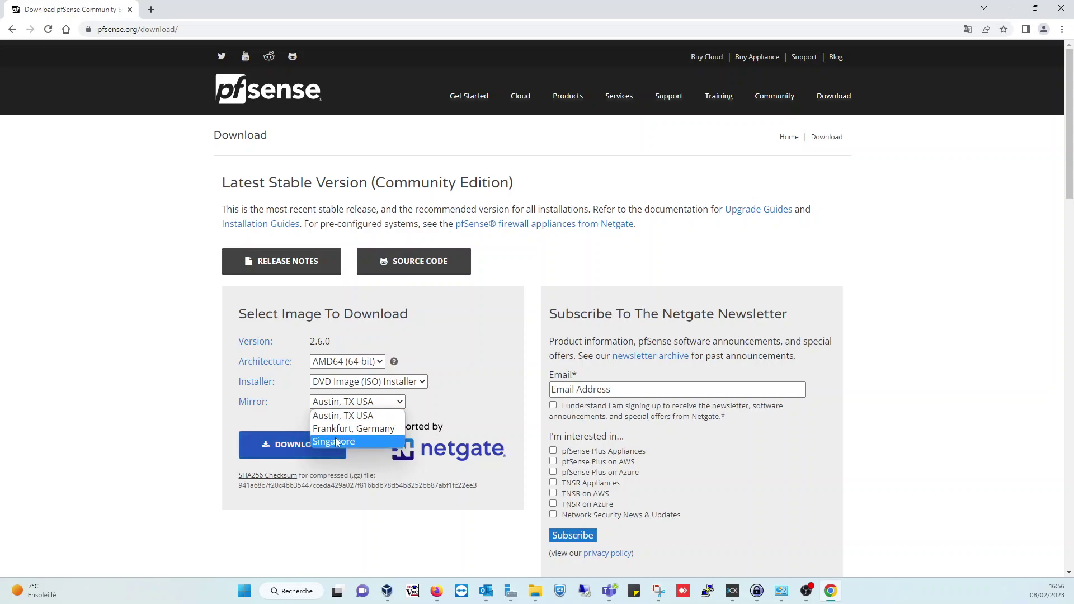
left_click(354, 428)
left_click(353, 401)
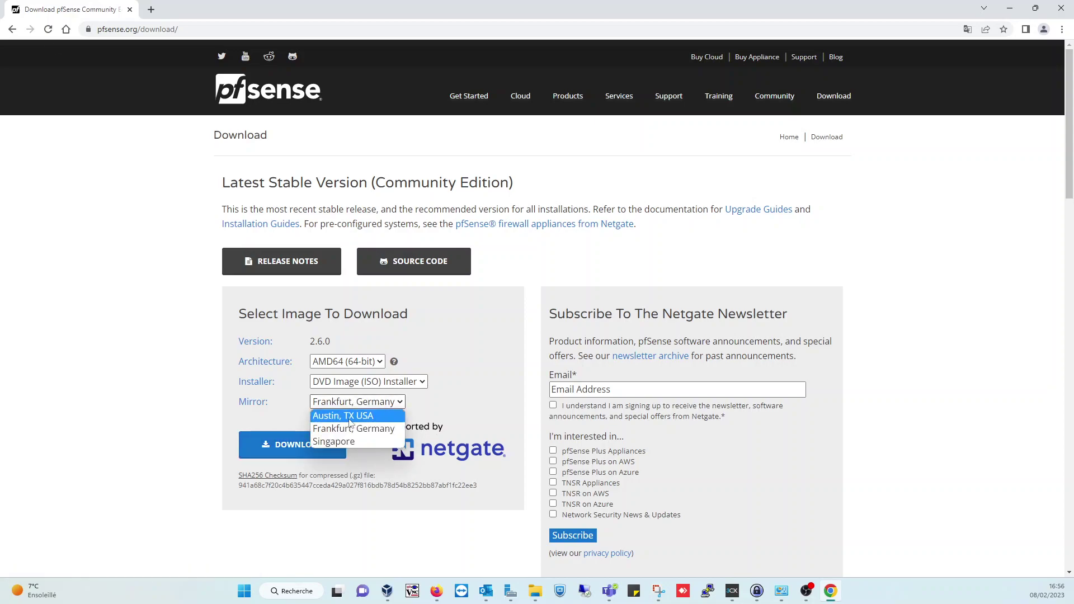
left_click(356, 432)
left_click(356, 406)
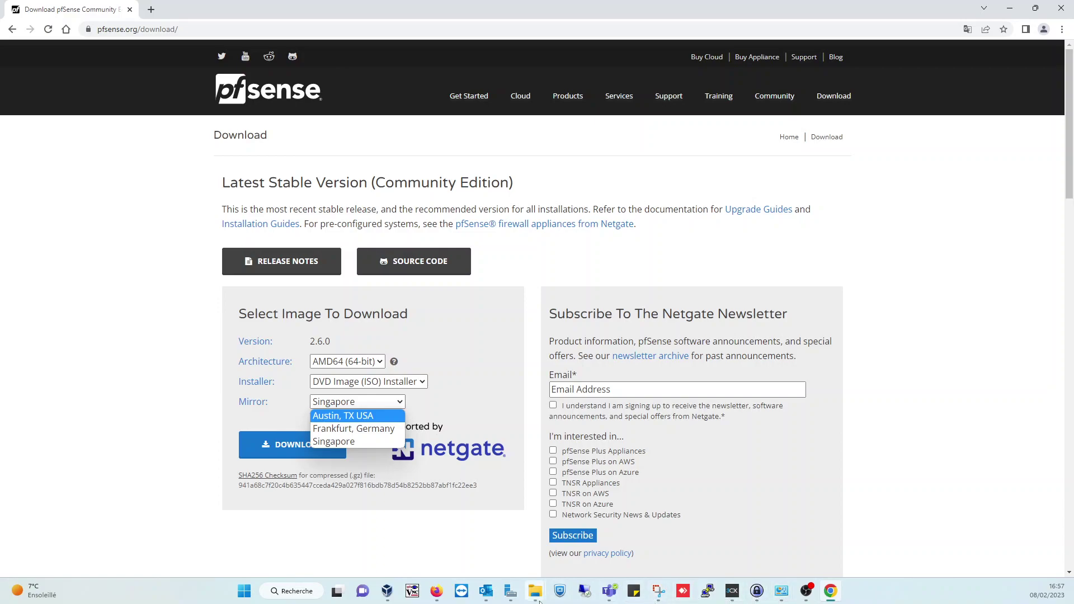
left_click(386, 594)
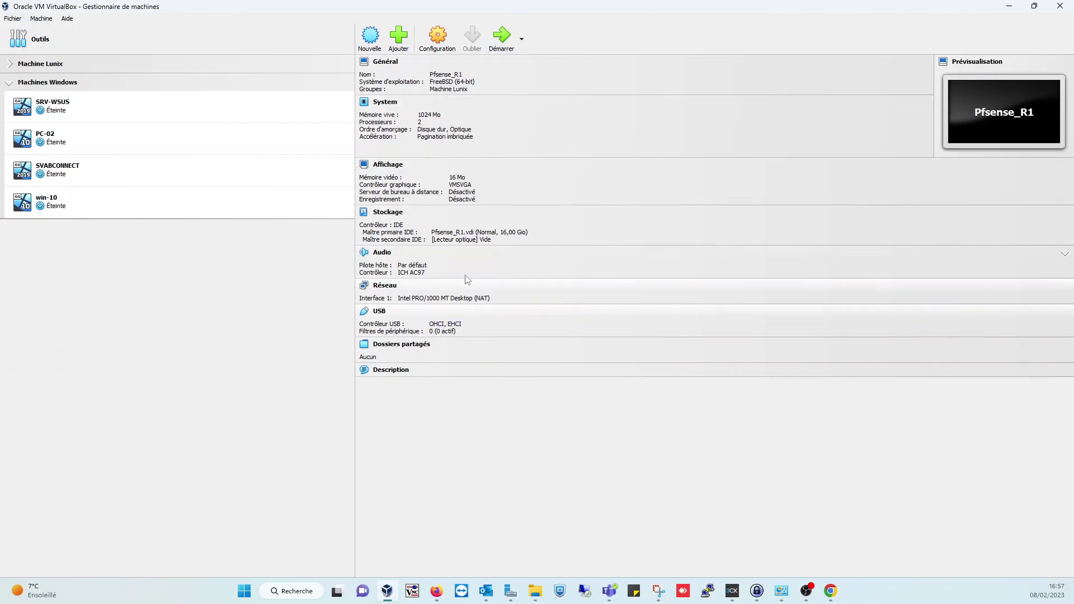
- Mount pfSense-CE-2.5.0-RELEASE-amd64.iso in Pfsense_R1's optical drive and bring up its network attachment modes
left_click(483, 245)
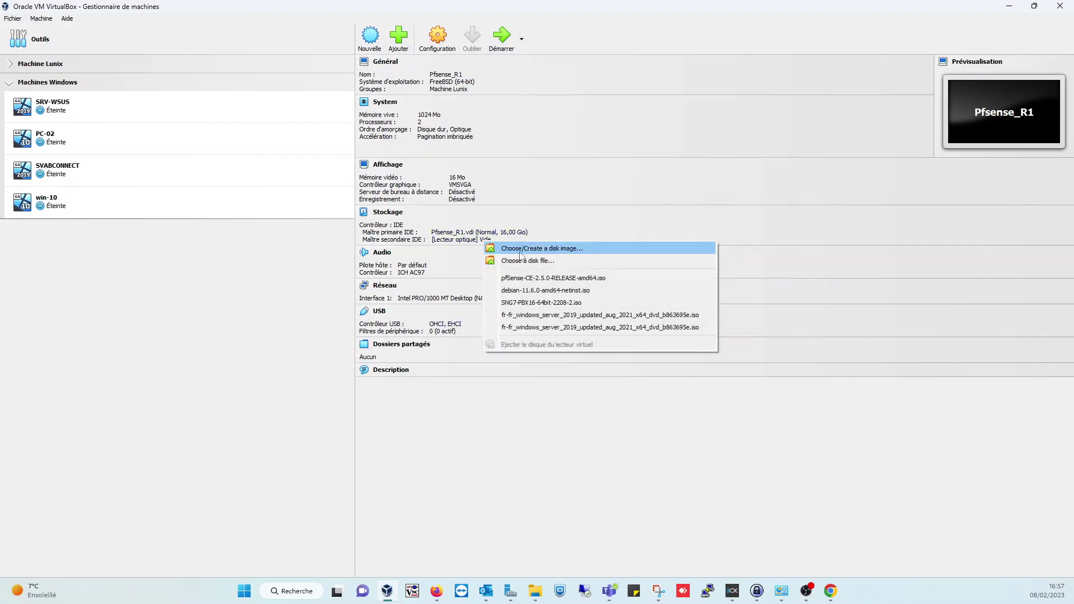
left_click(529, 276)
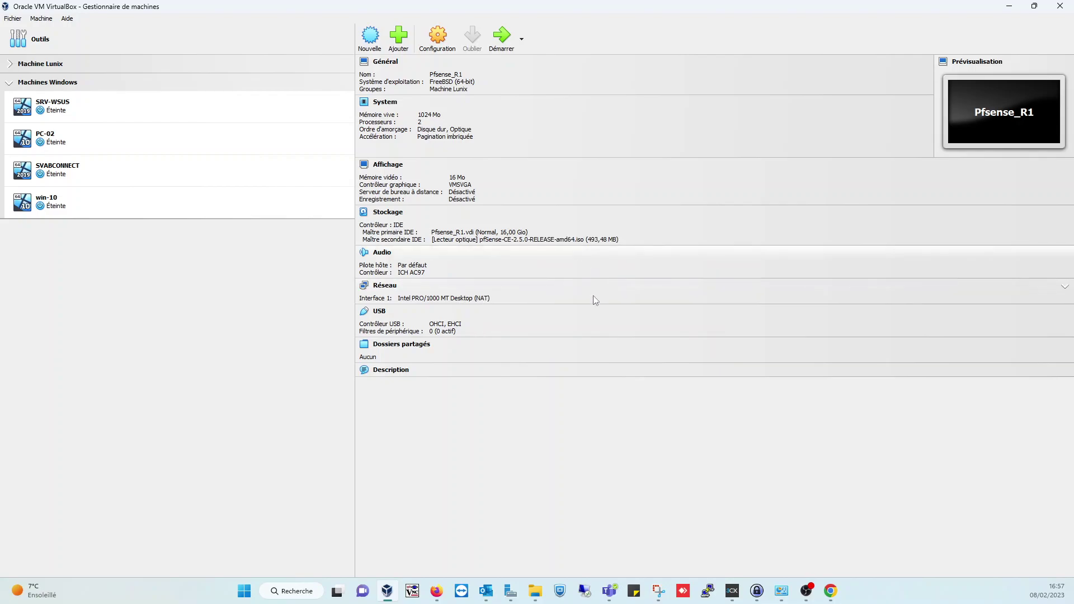
left_click(385, 286)
left_click(588, 230)
- Set adapter 1 to Accès par pont and adapter 2 to Réseau privé hôte on Host-Only Adapter #2
left_click(579, 248)
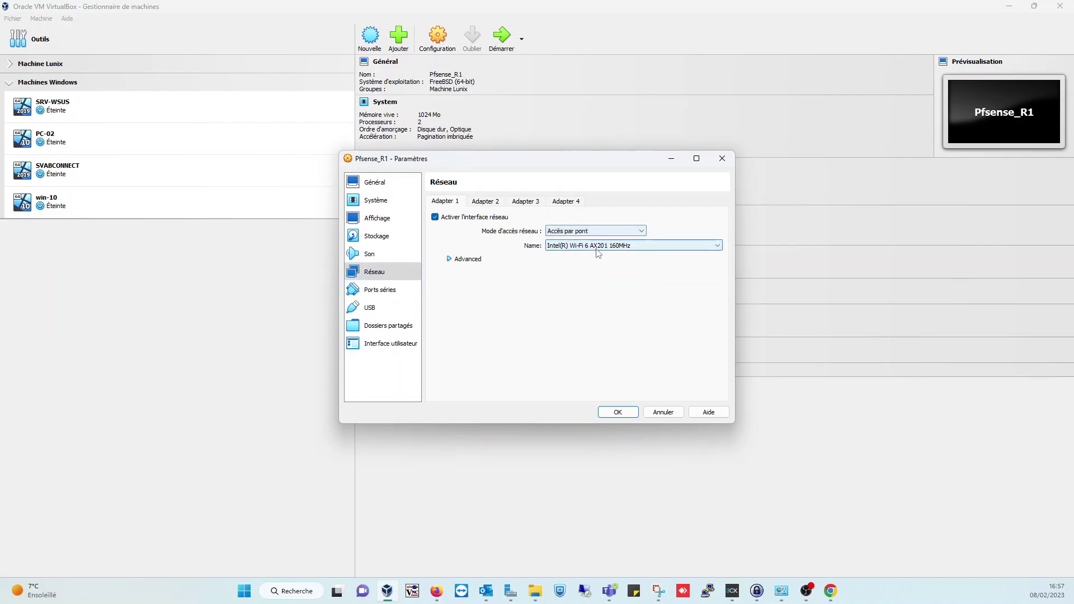
left_click(615, 416)
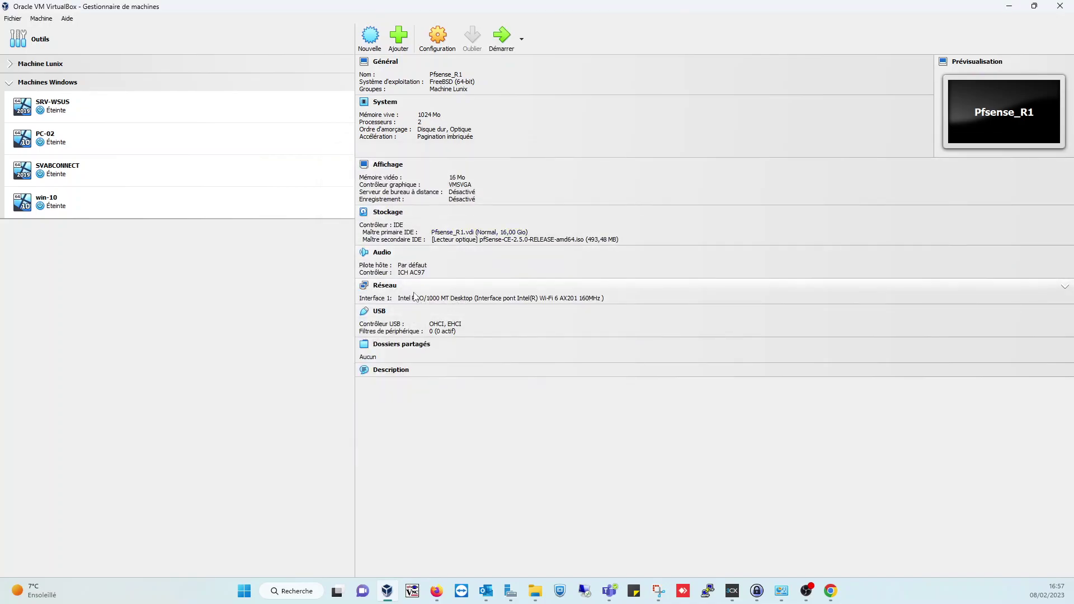
left_click(391, 287)
left_click(487, 202)
left_click(470, 222)
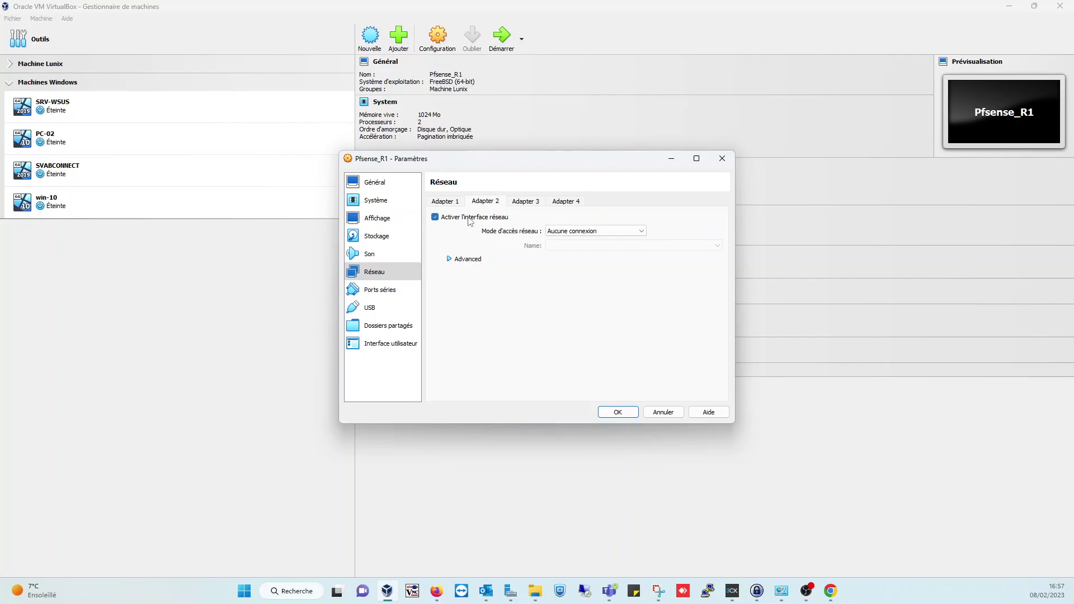
left_click(602, 230)
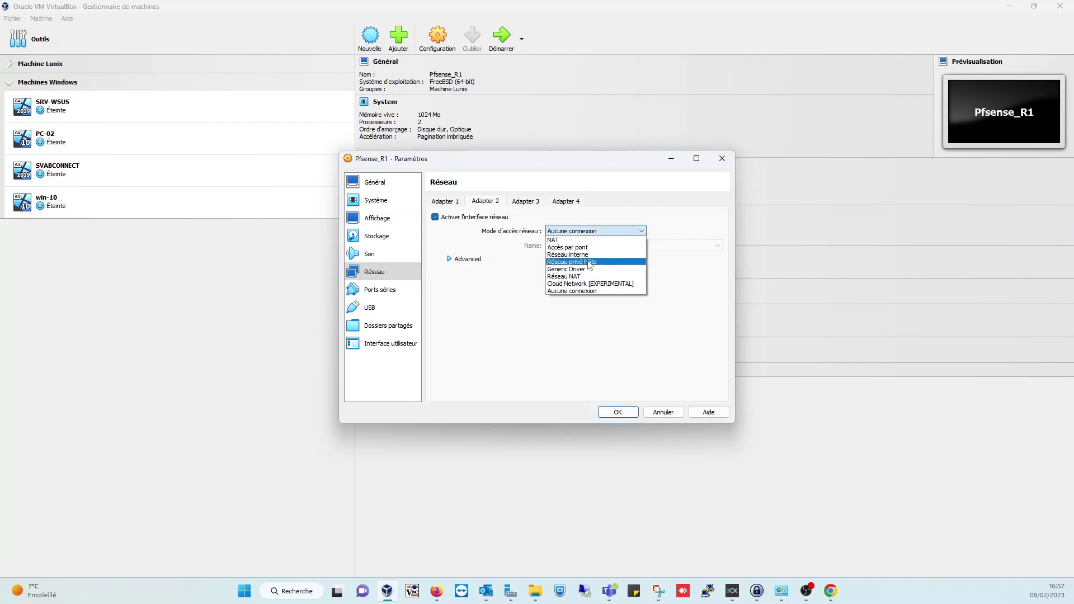
left_click(591, 262)
left_click(592, 246)
left_click(599, 262)
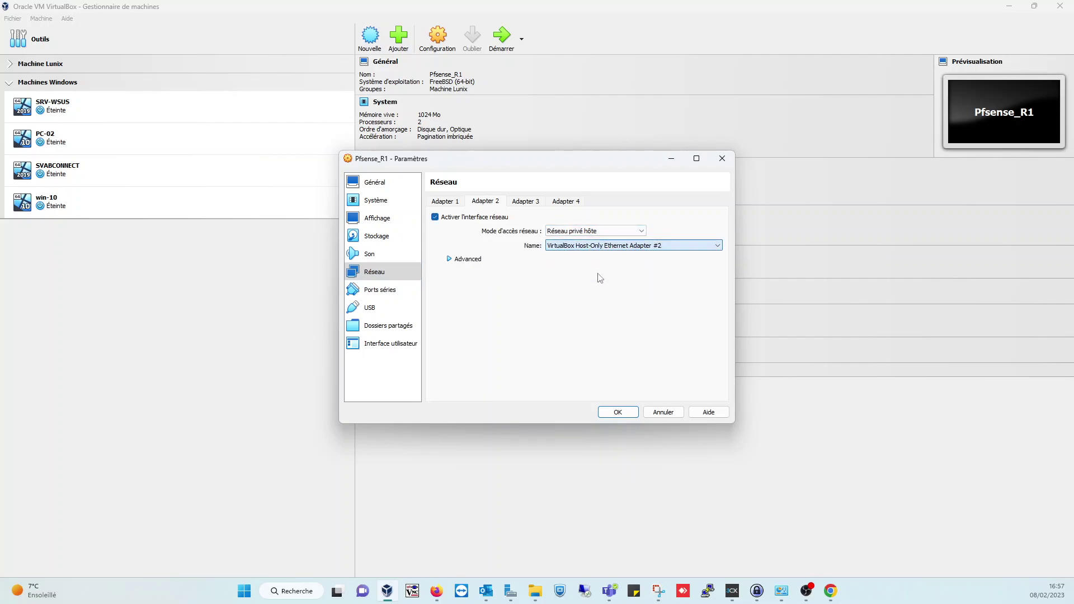
left_click(619, 412)
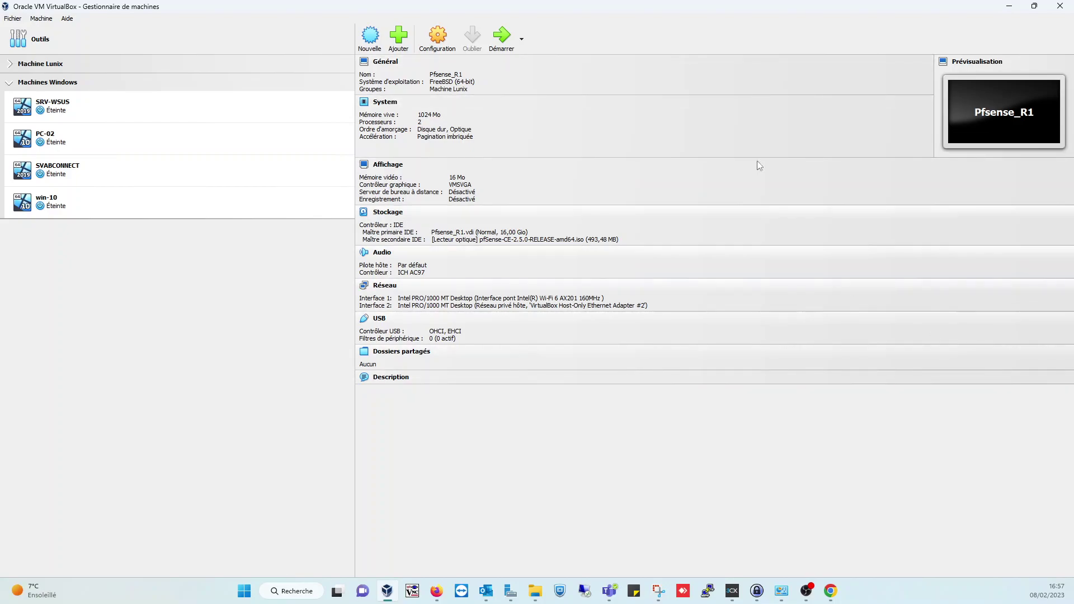
- Review Host-Only Ethernet Adapter #2's 192.168.100.180/24 address in the host-only networks list
left_click(159, 35)
left_click(448, 97)
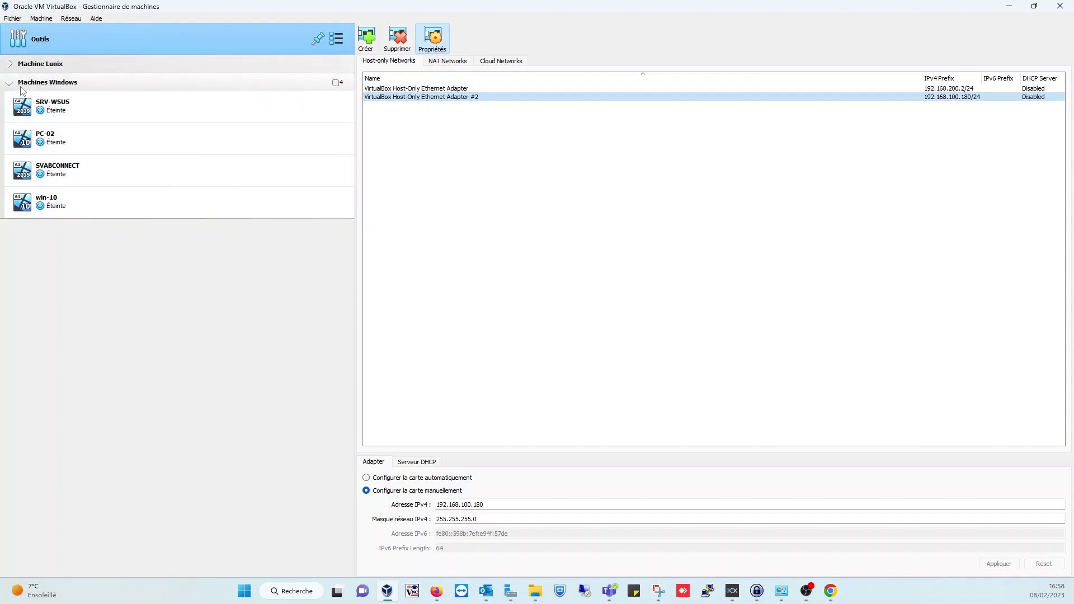
left_click(11, 66)
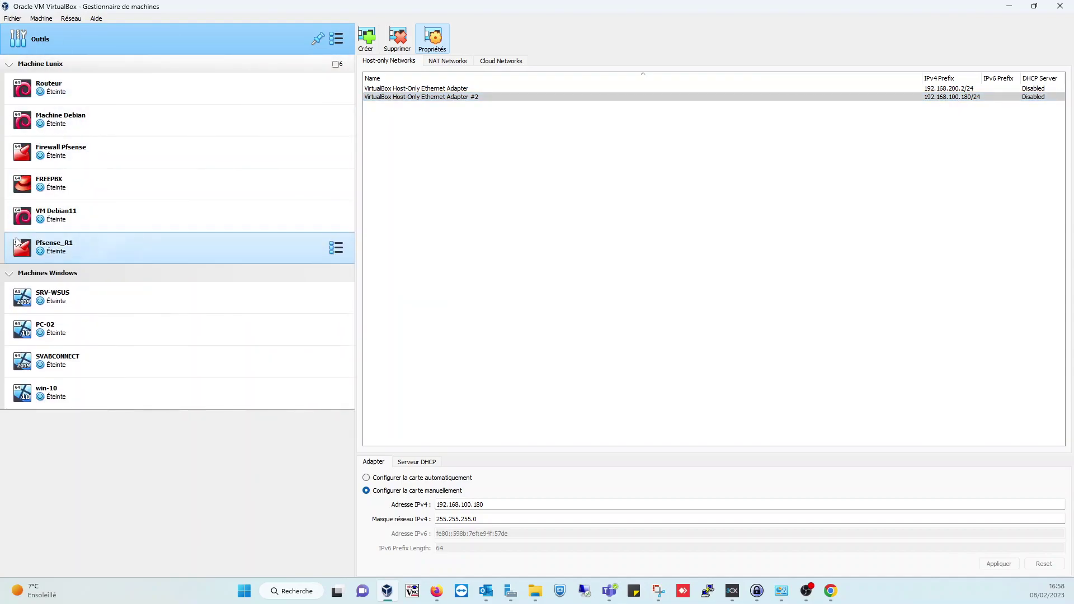
left_click(62, 246)
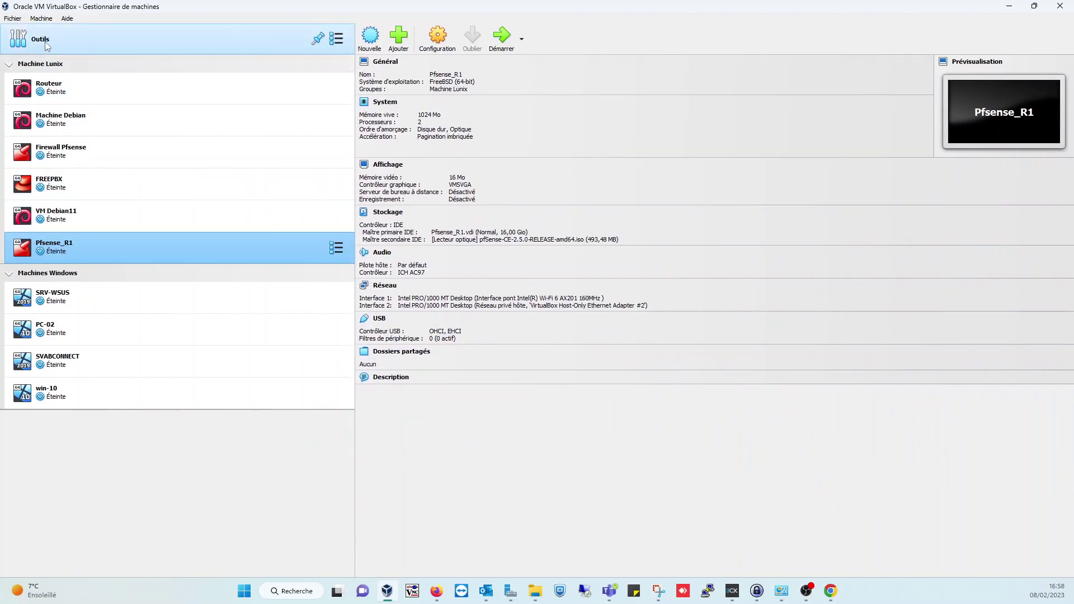
left_click(47, 46)
- Select Pfsense_R1 in the Machine Lunix group and start it
left_click(9, 64)
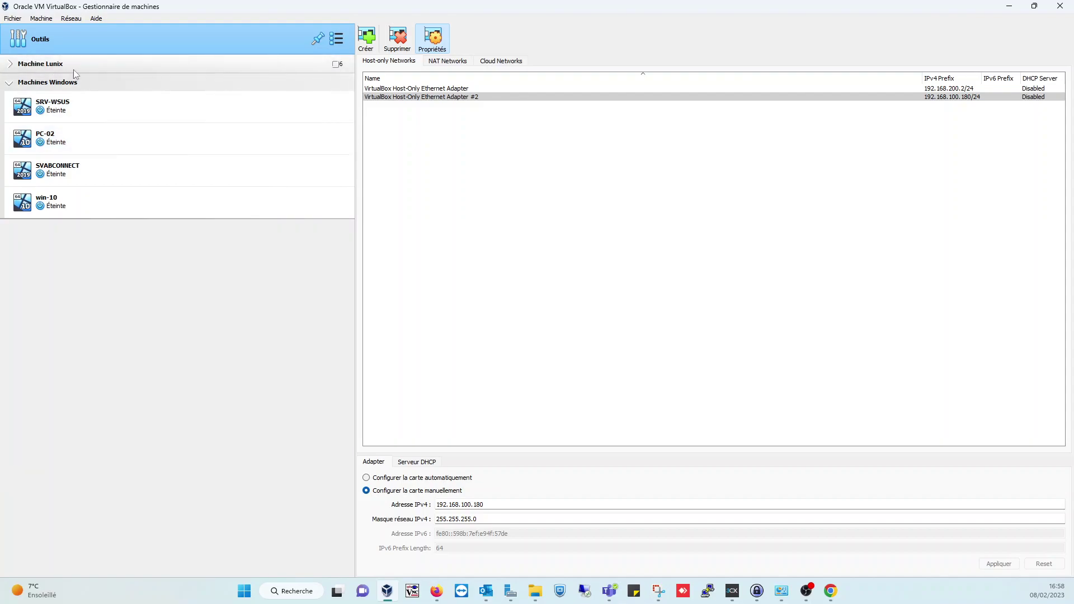
left_click(10, 65)
left_click(71, 253)
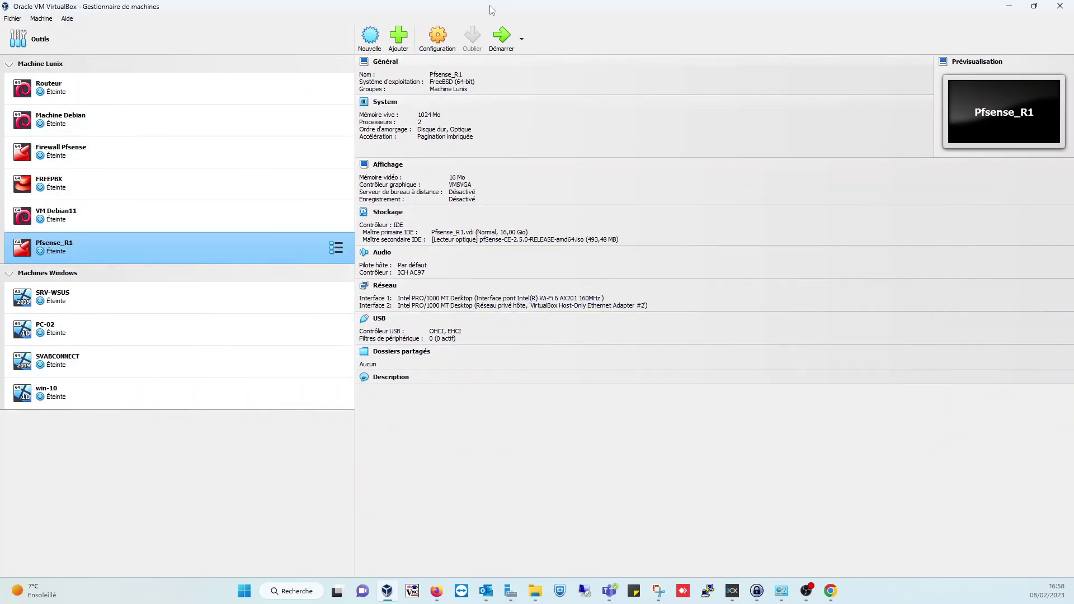
left_click(500, 37)
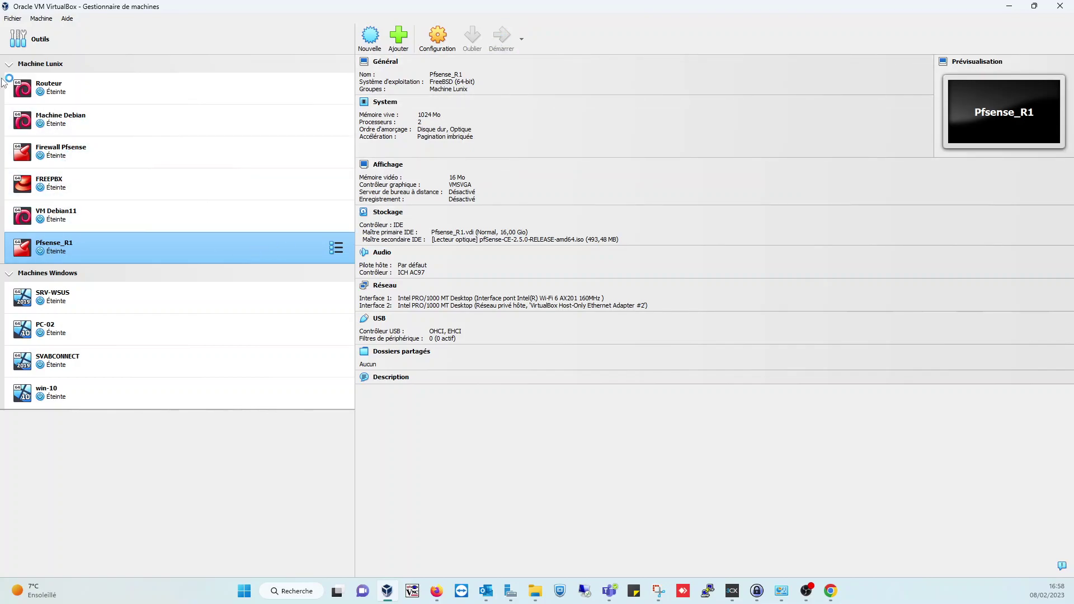
- Dismiss the keyboard and mouse notices in the Pfsense_R1 window and accept the pfSense copyright
left_click(8, 64)
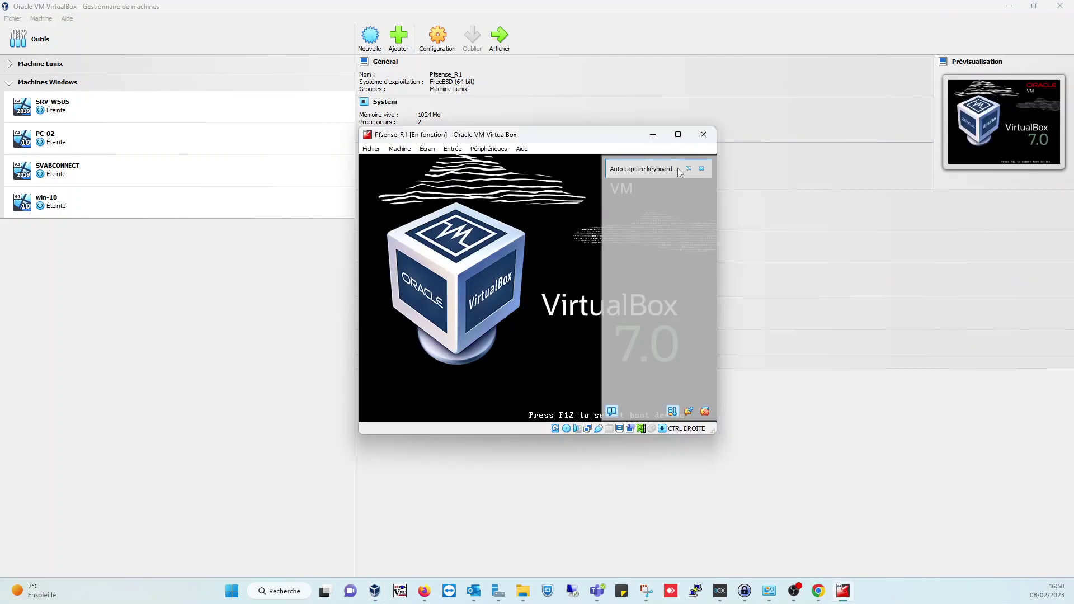
left_click(701, 169)
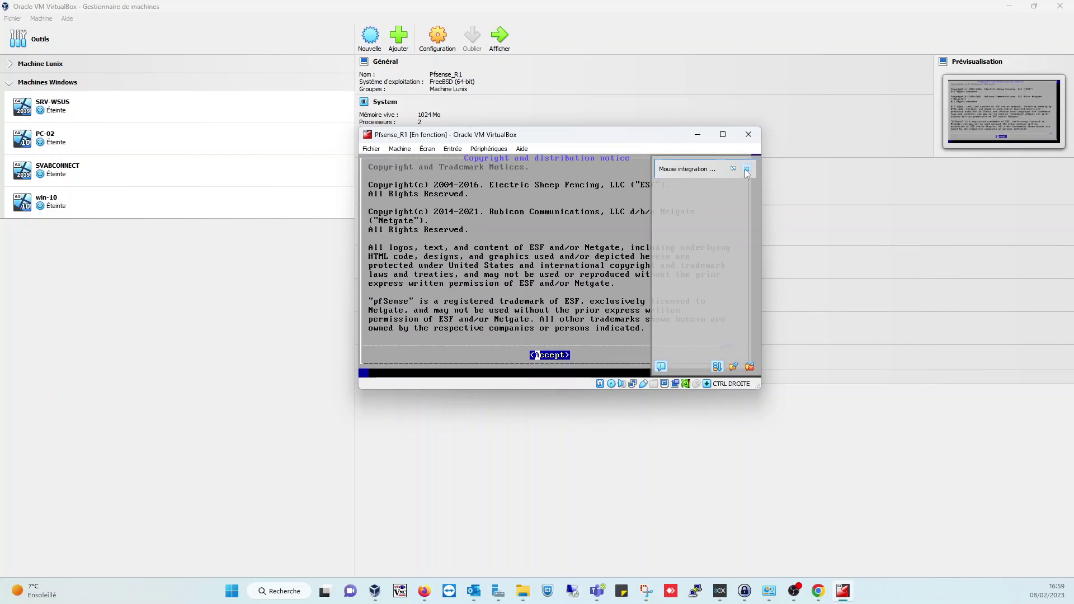
left_click(746, 169)
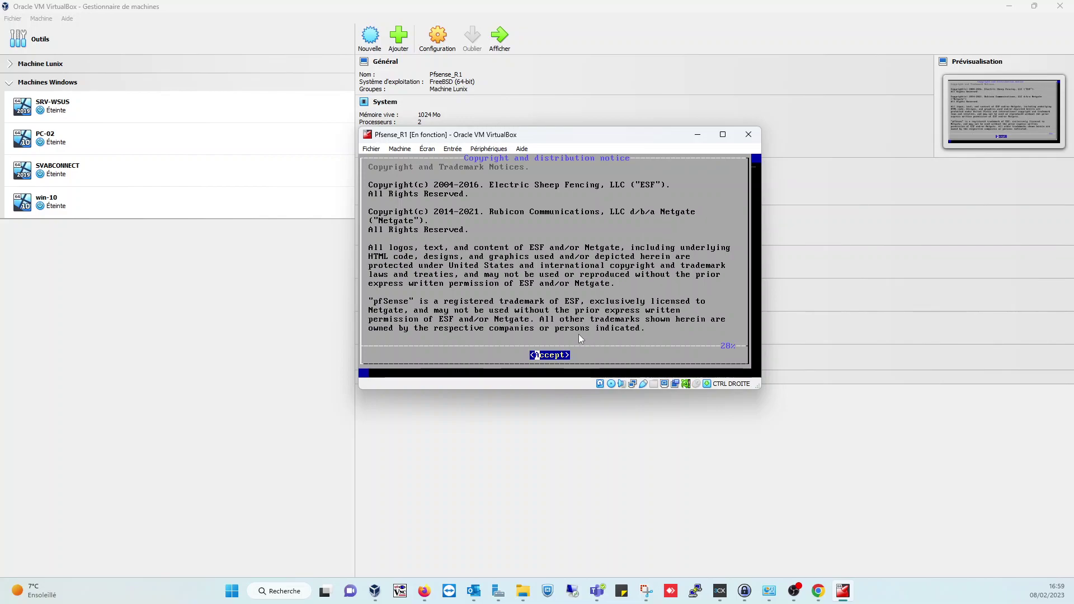
key("Return")
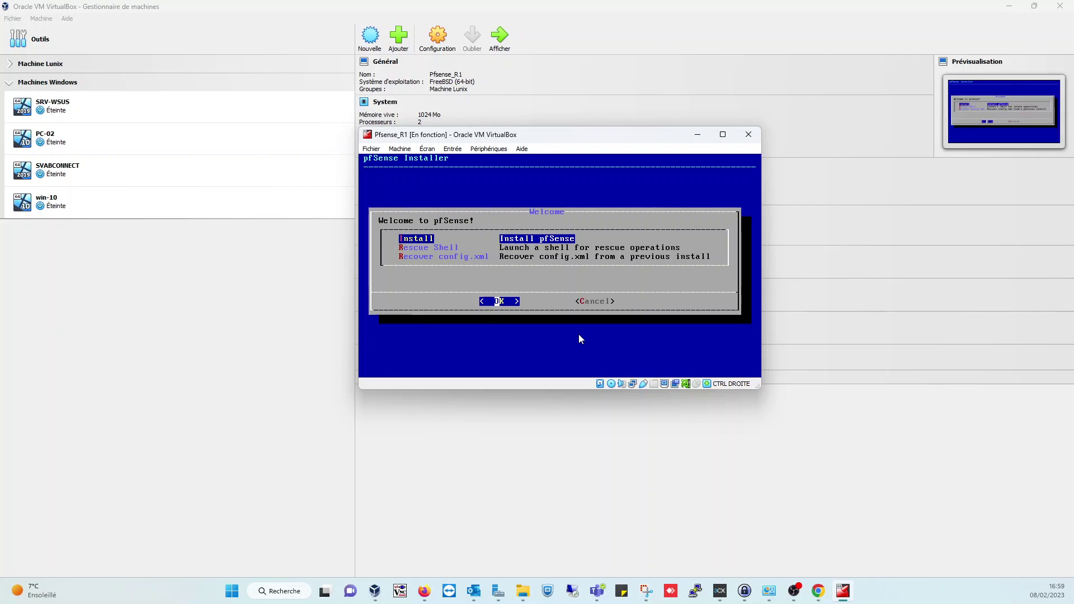
- Start the pfSense install and continue with the fr.acc.kbd French (accent keys) keymap
key("Return")
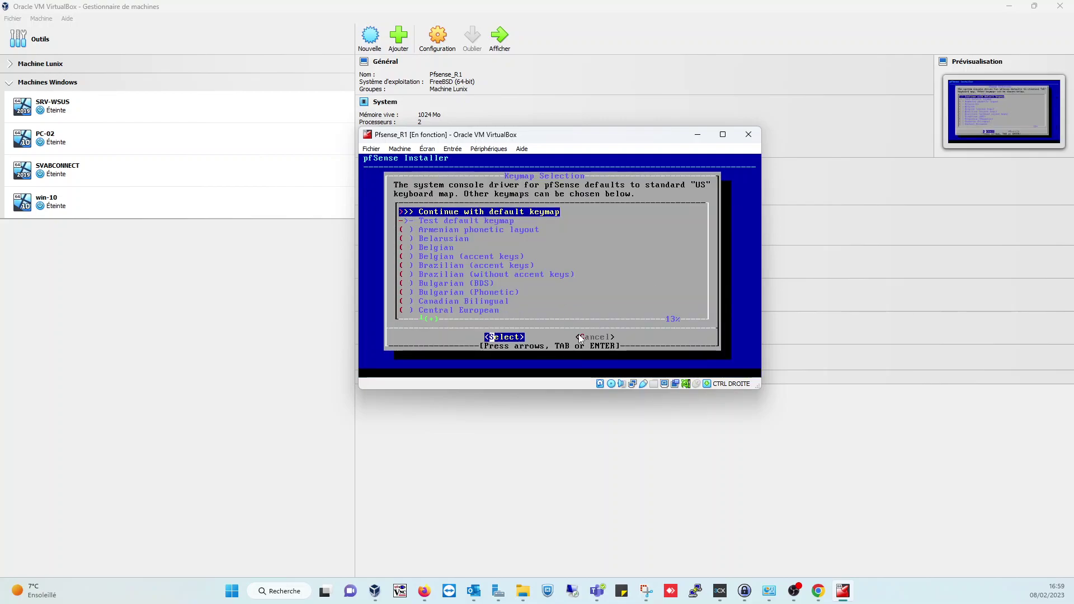
key("Down")
key("Down")
key("Down")
key("Down")
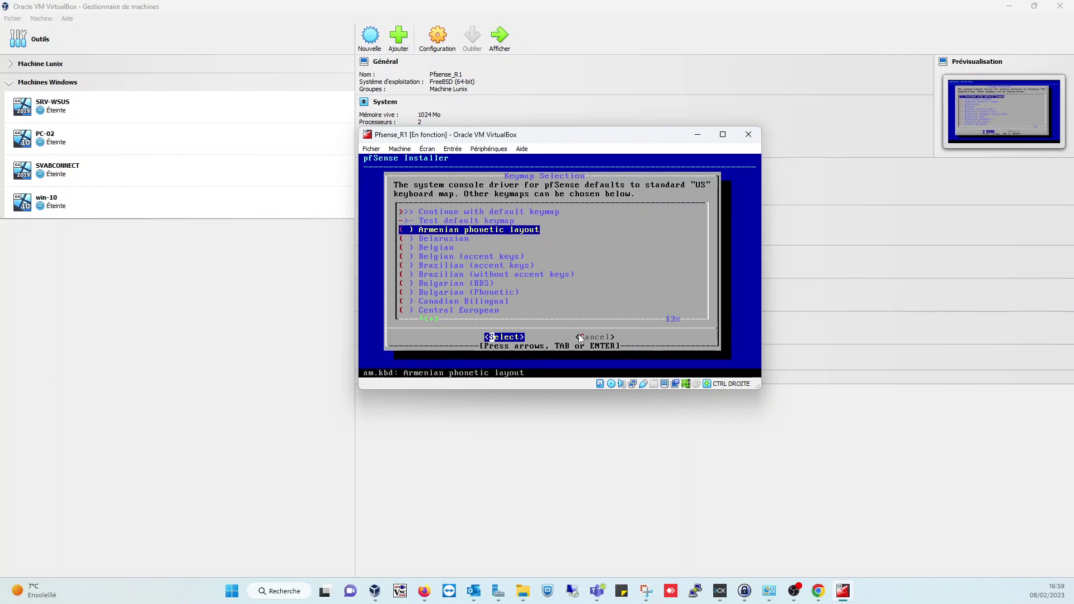
key("Down")
key("Down")
key("Down")
key("Down")
key("Down")
key("Down")
key("Down")
key("Down")
key("Down")
key("Down")
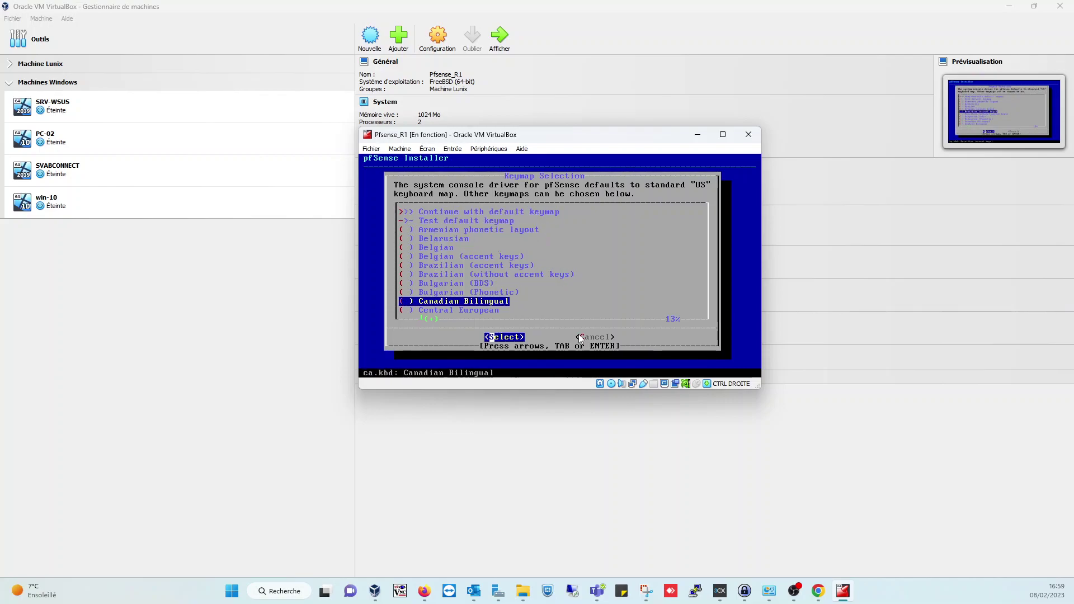
key("Down")
key("Down")
key("Down")
key("Down")
key("Down")
key("Down")
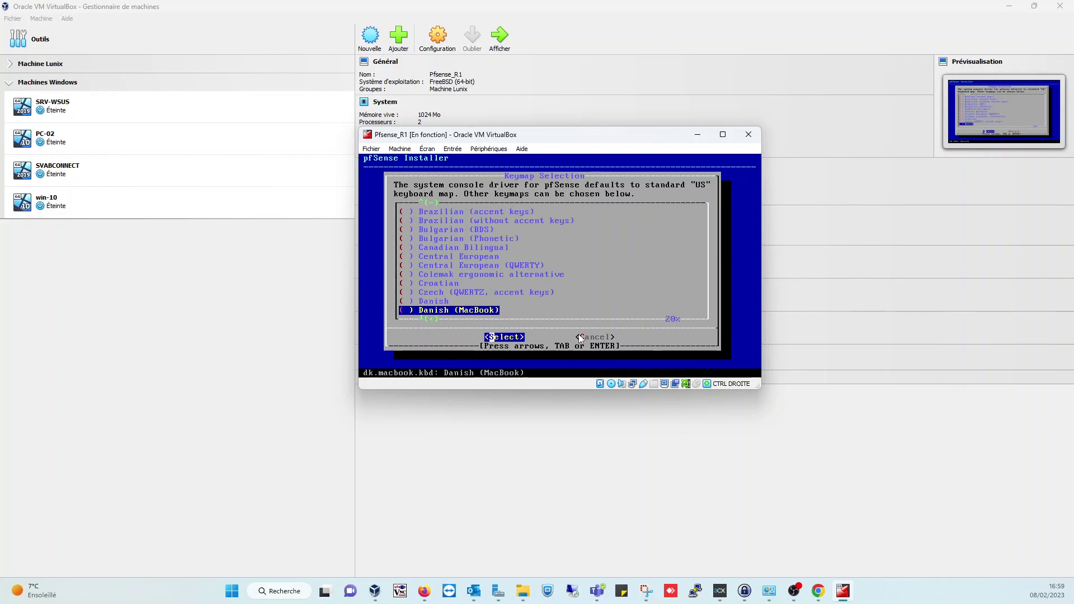
key("Down")
key("Down")
key("Down")
key("Down")
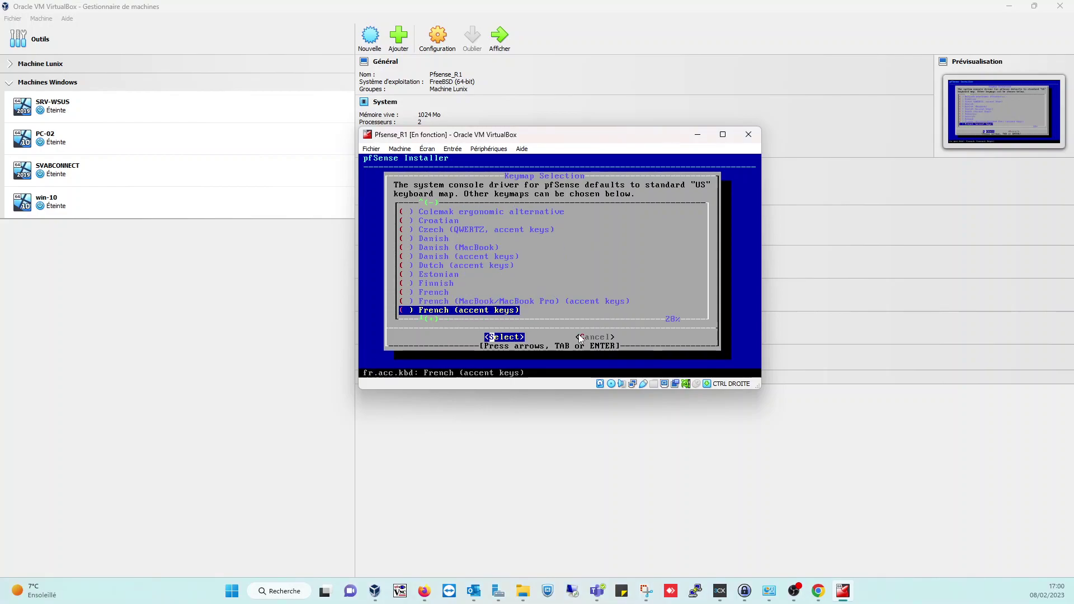
key("Return")
key("Up")
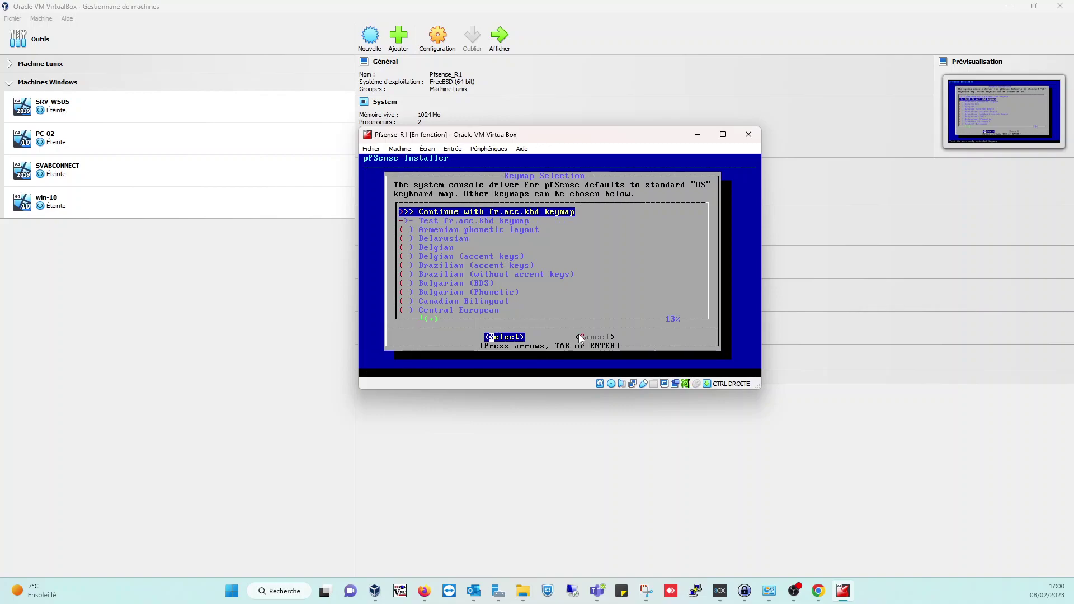
key("Return")
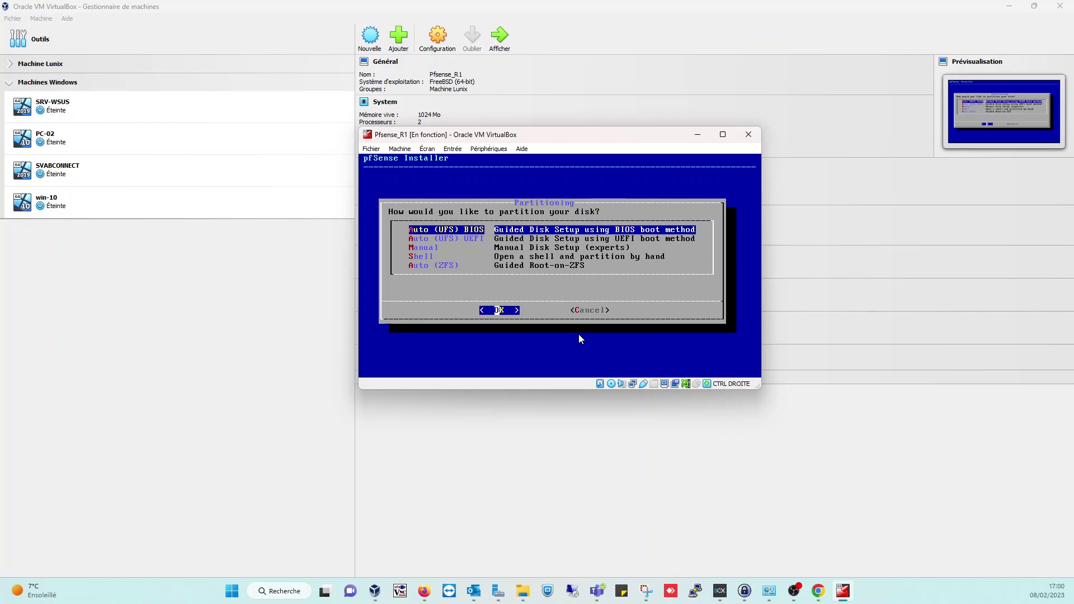
- Accept Auto (UFS) BIOS guided partitioning and let the installation run to completion
key("Return")
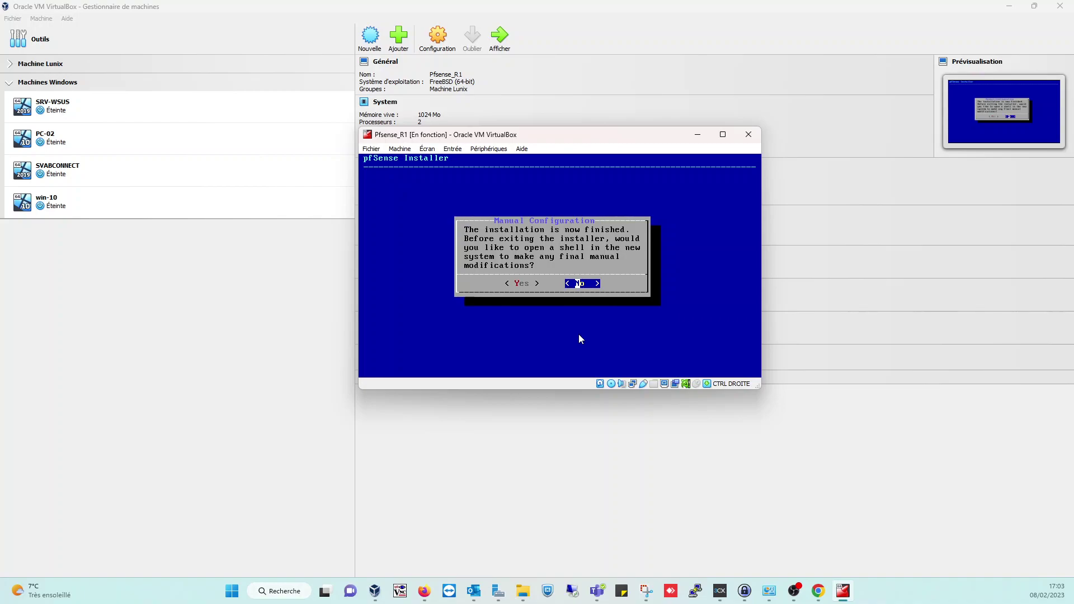
- Decline the post-install shell and reboot into the installed pfSense system
key("Return")
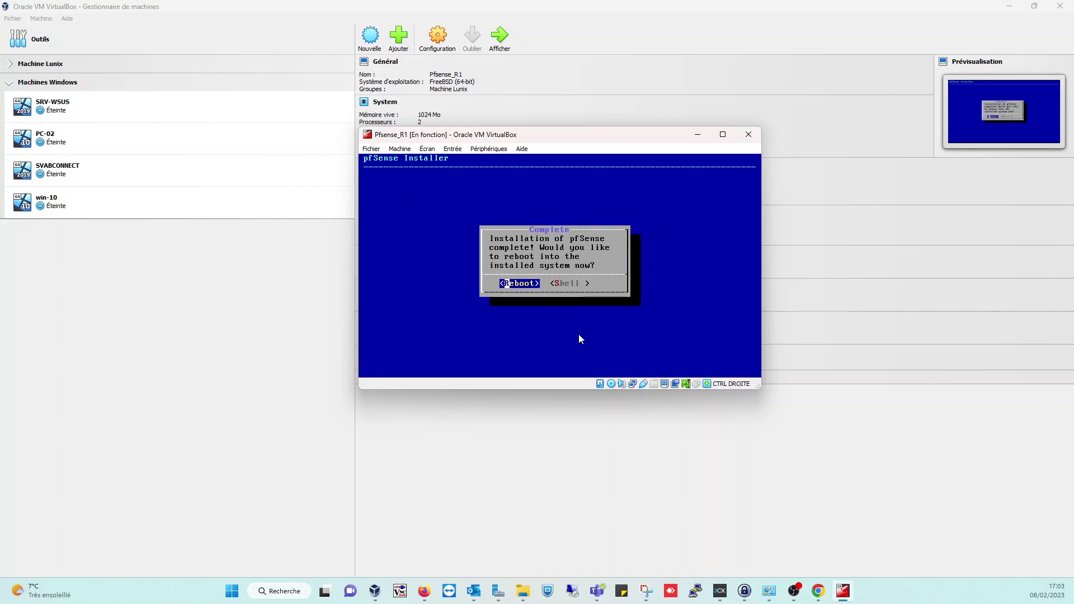
key("Return")
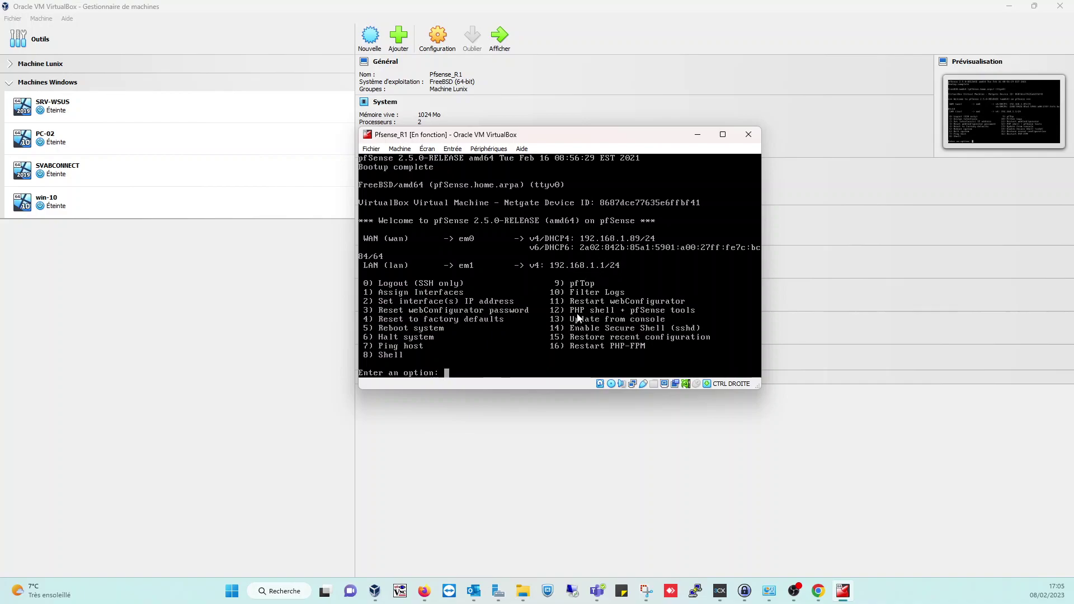
- Check host-only adapter #2's IPv4 address 192.168.100.180/24, then return to the pfSense console
left_click(106, 49)
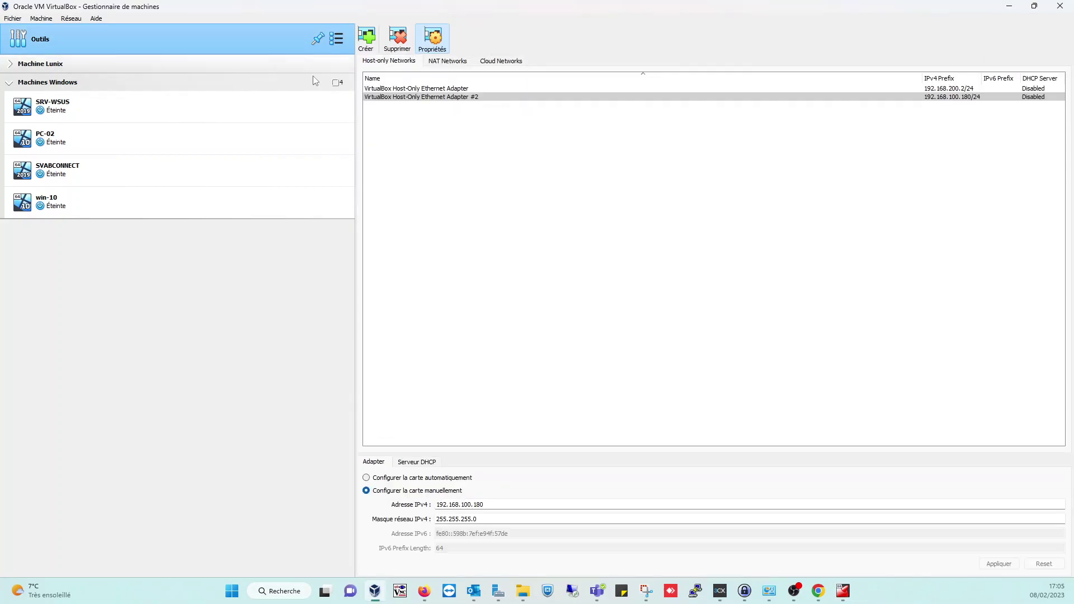
left_click(459, 98)
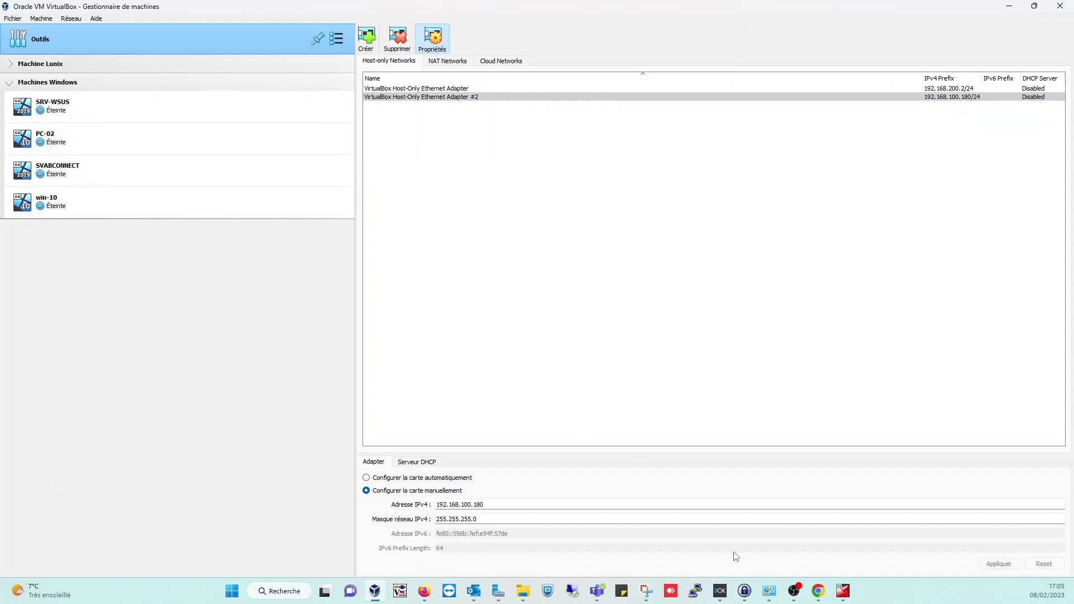
left_click(843, 591)
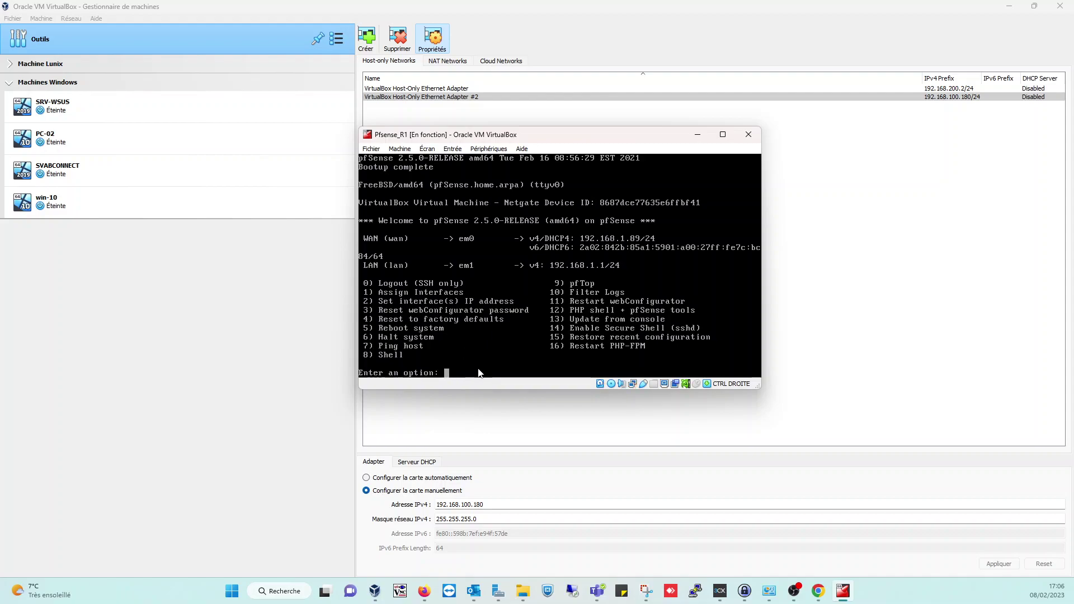
- Assign the LAN interface (2) the address 192.168.100.252 with a 24-bit mask
type("2")
key("Return")
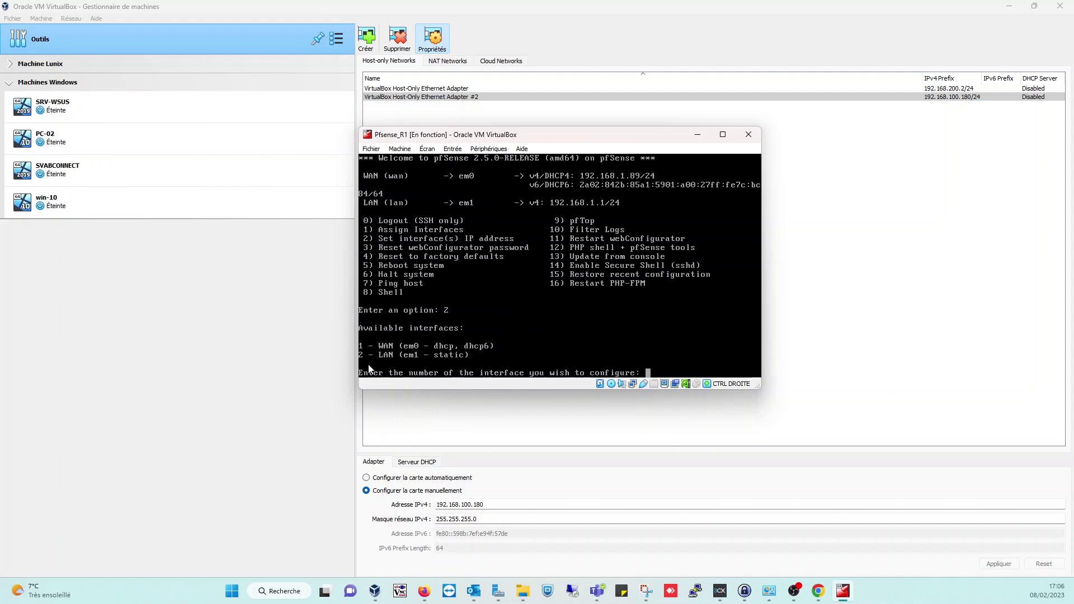
type("2")
key("Return")
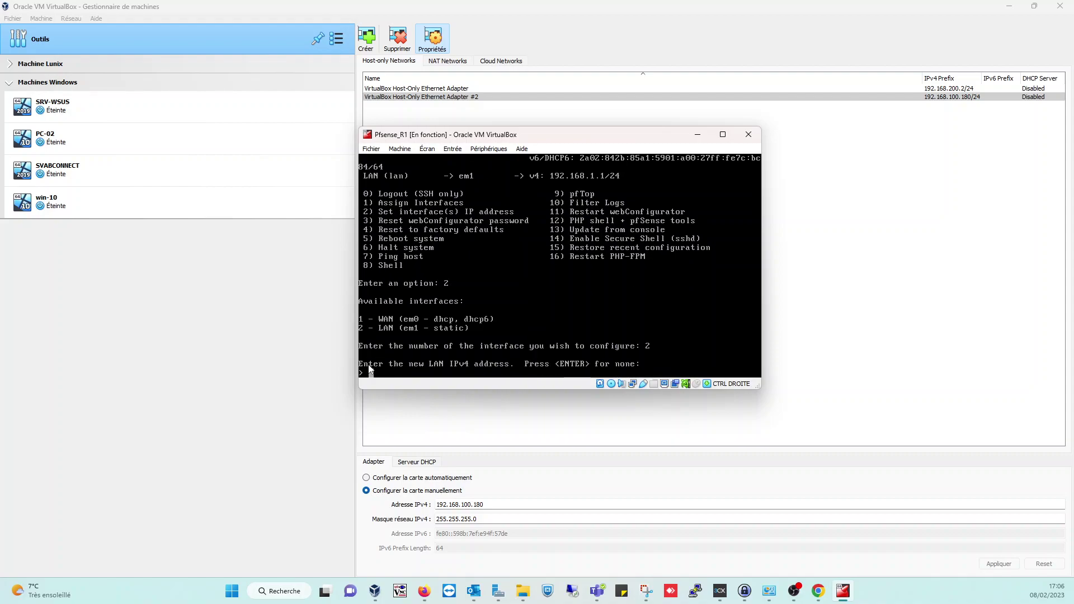
type("192.168.100.252")
key("Return")
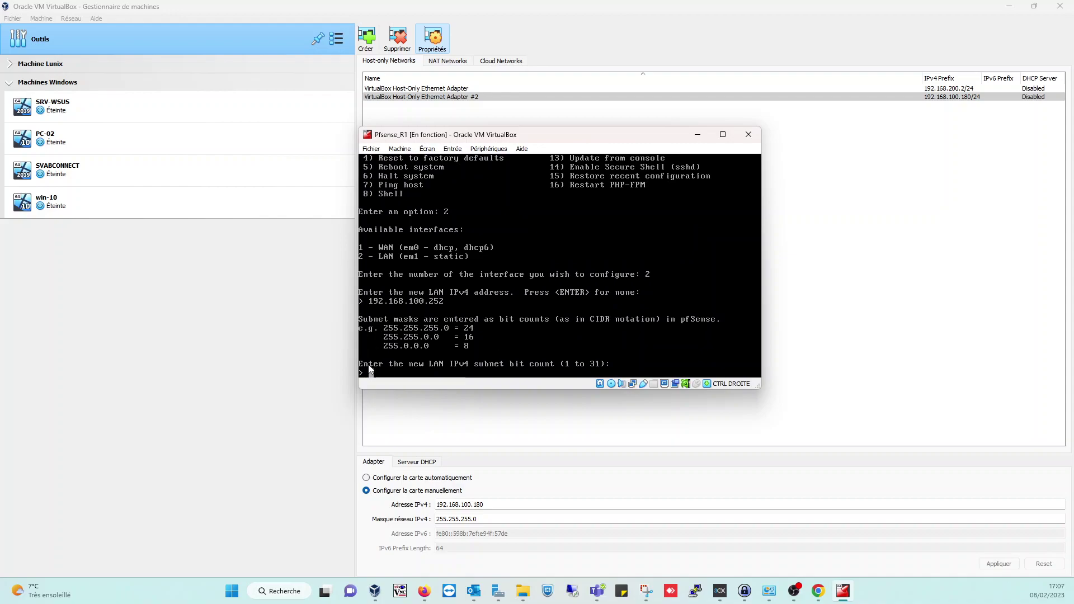
type("24")
key("Return")
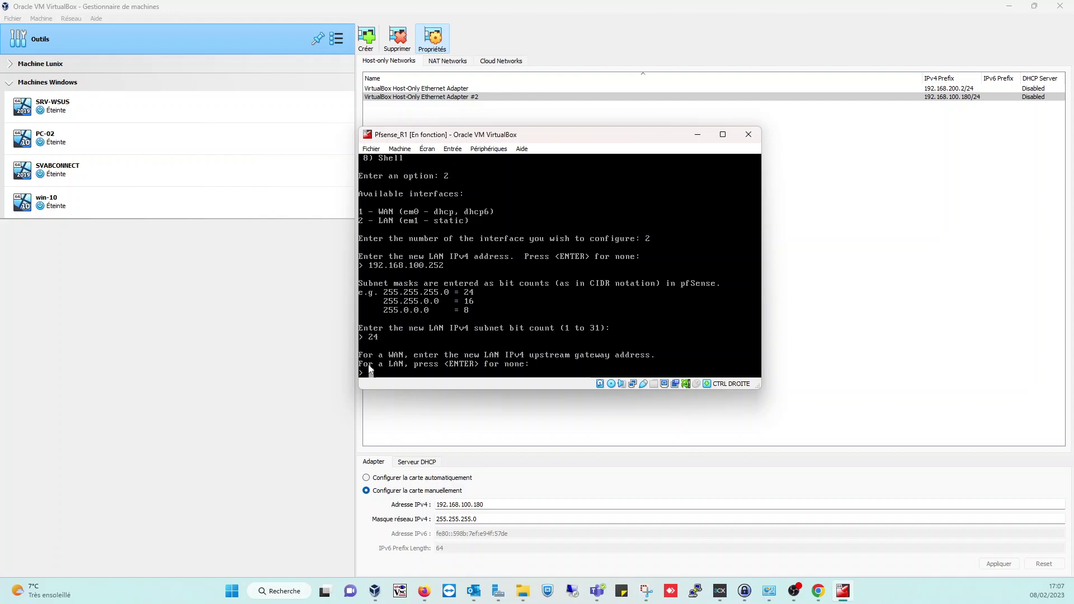
- Leave LAN without gateway or IPv6, disable its DHCP server, keep HTTPS webConfigurator
key("Return")
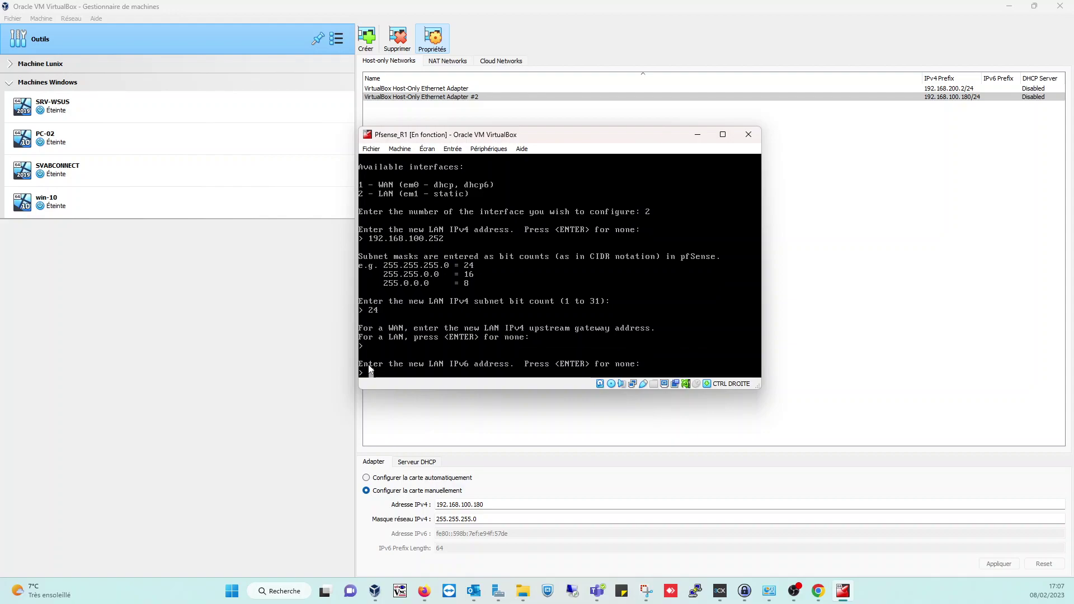
key("Return")
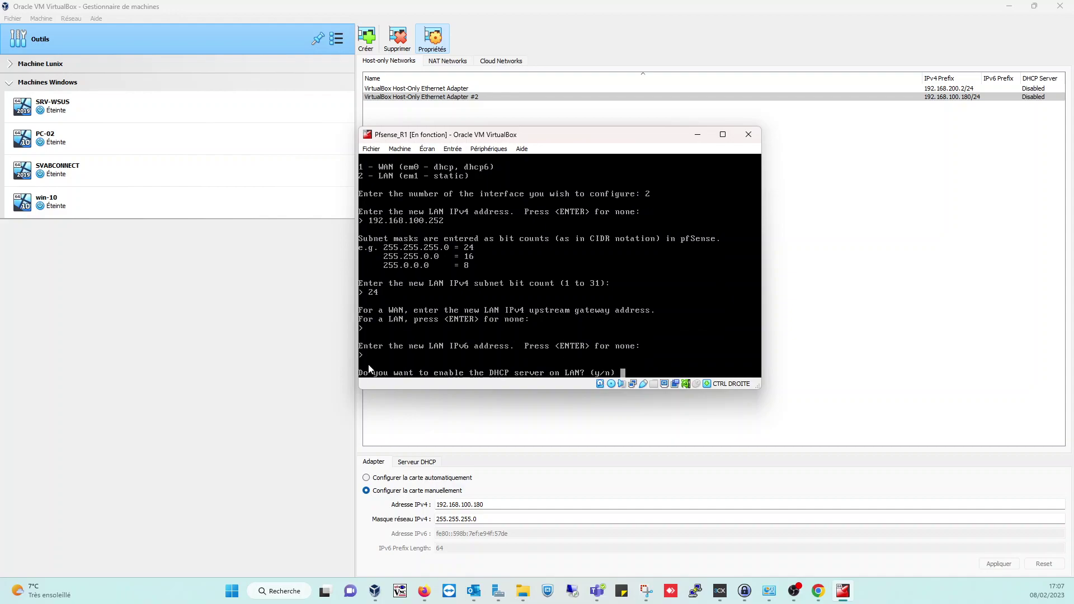
type("n")
key("Return")
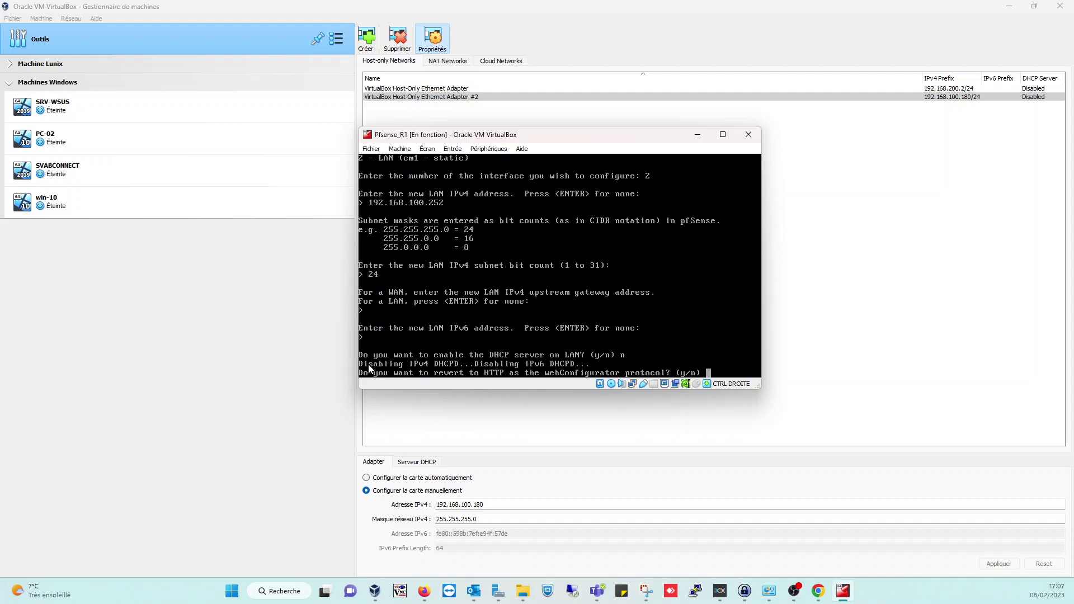
type("n")
key("Return")
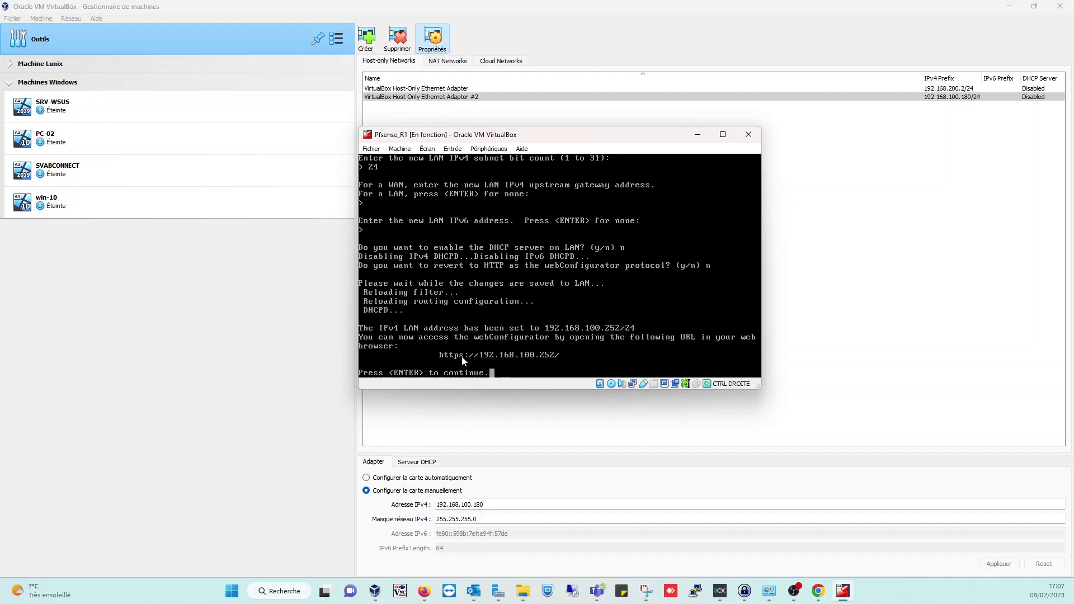
key("Return")
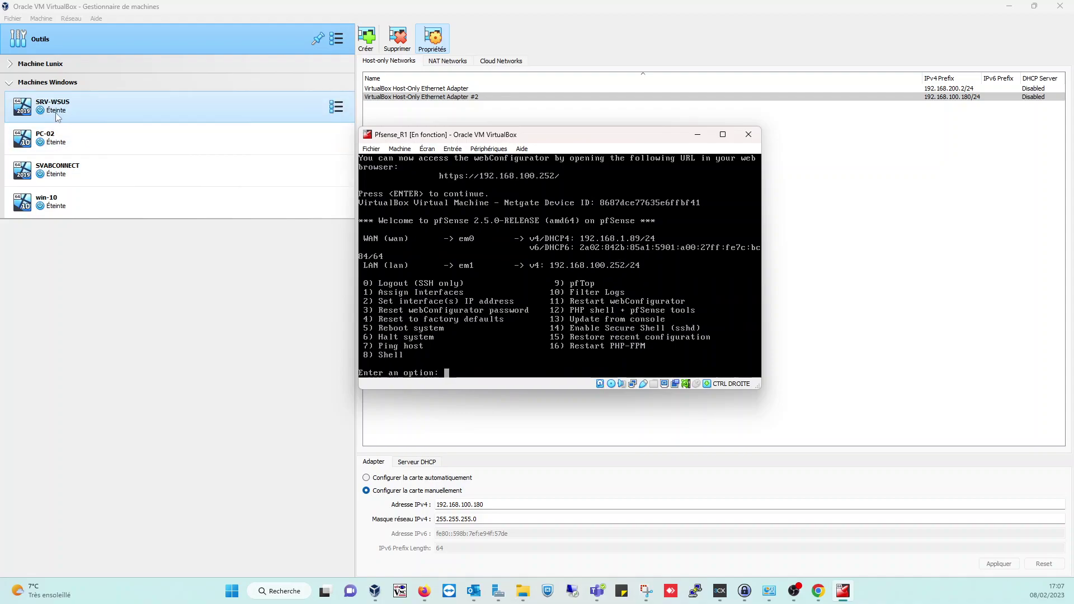
left_click(49, 64)
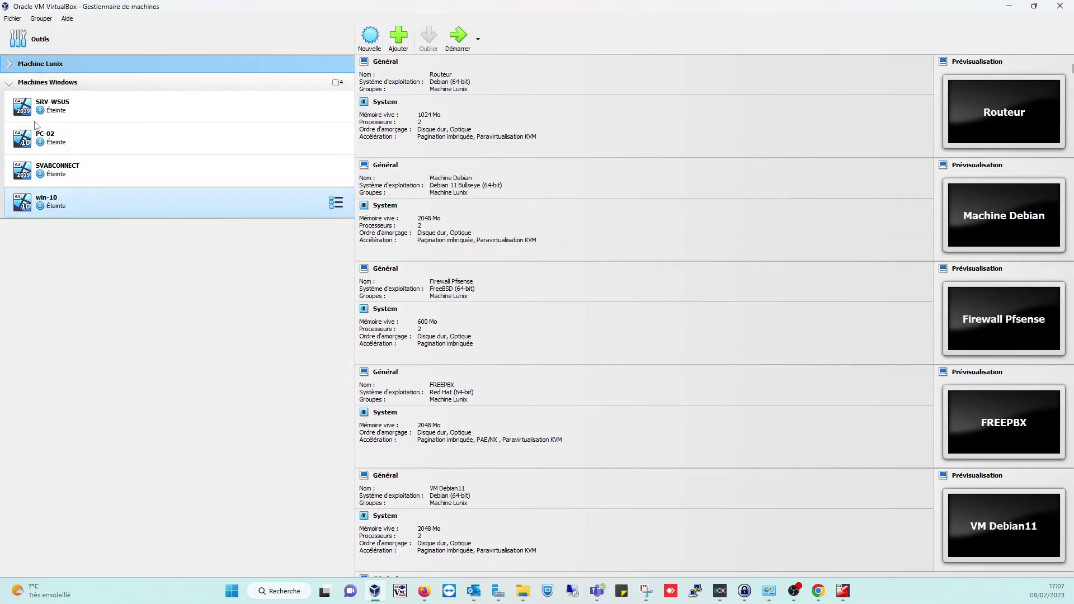
- Expand the Machine Lunix group, select Pfsense_R1, and bring its console window forward
left_click(10, 65)
left_click(83, 245)
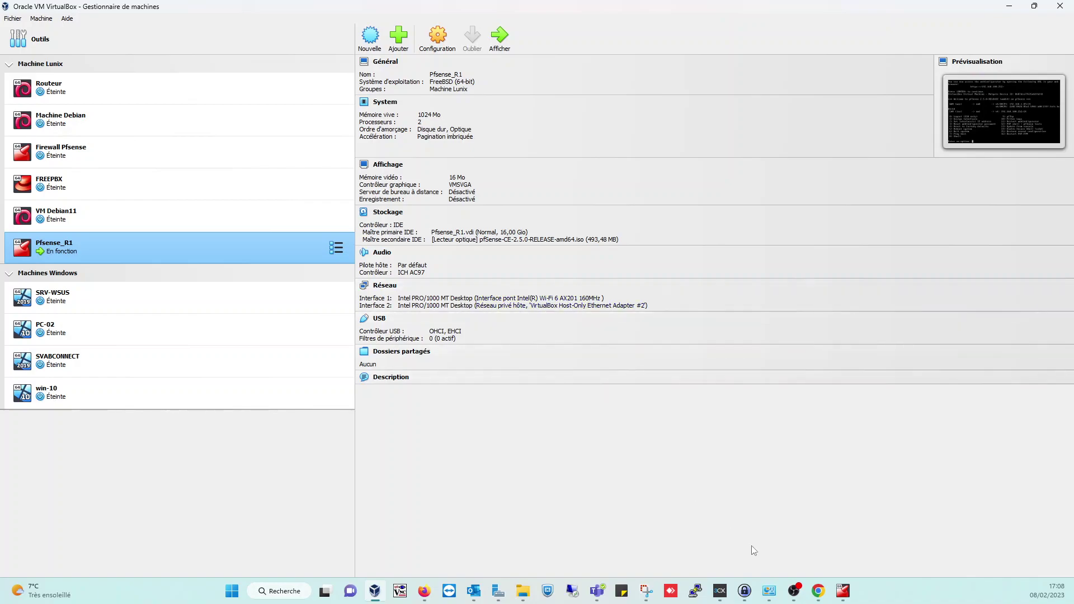
left_click(845, 532)
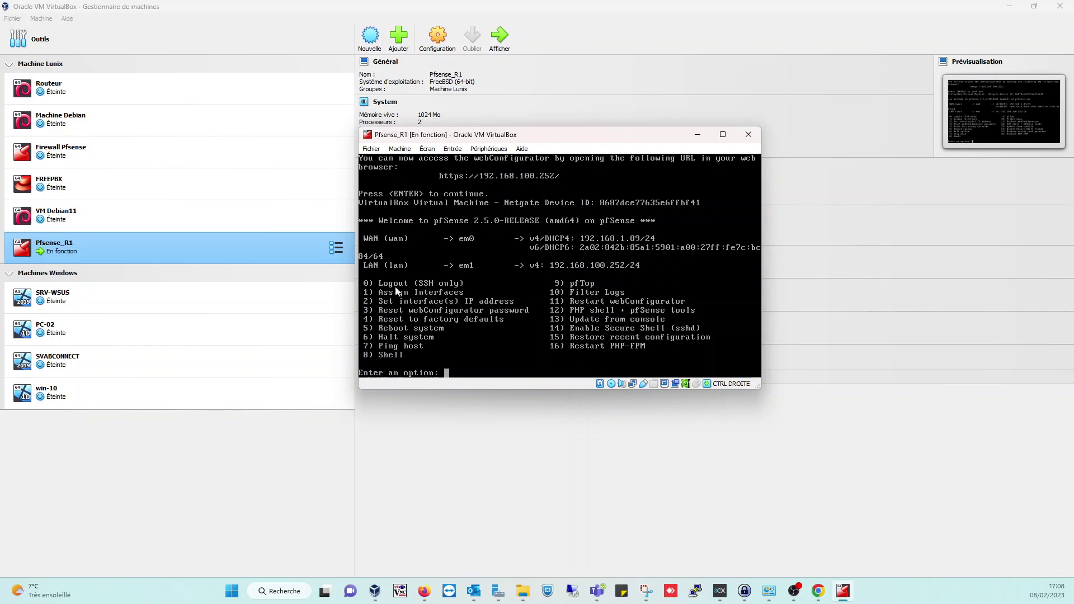
left_click(531, 497)
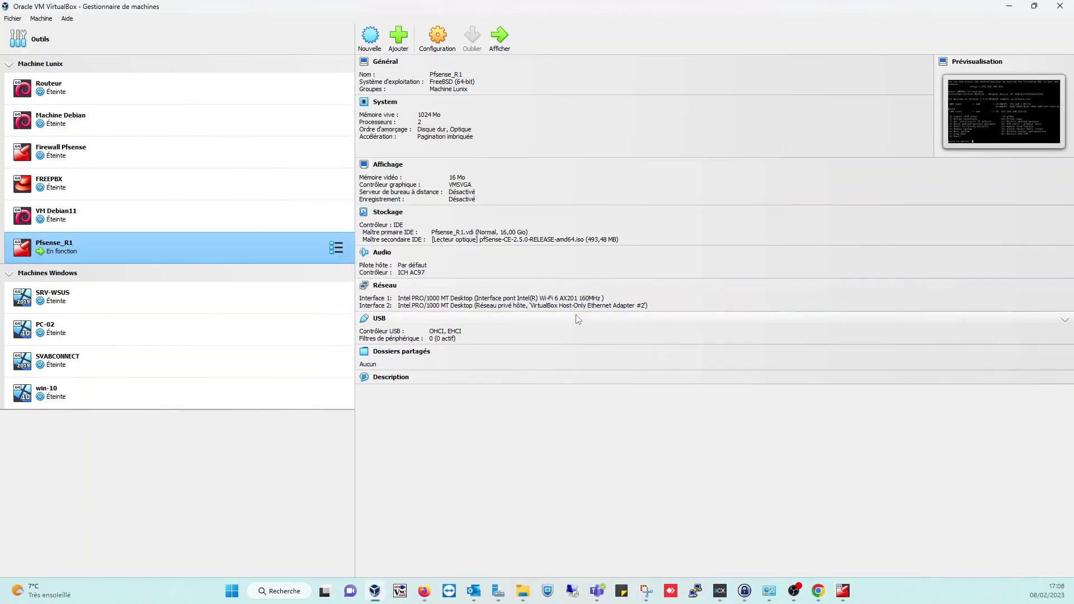
left_click(843, 591)
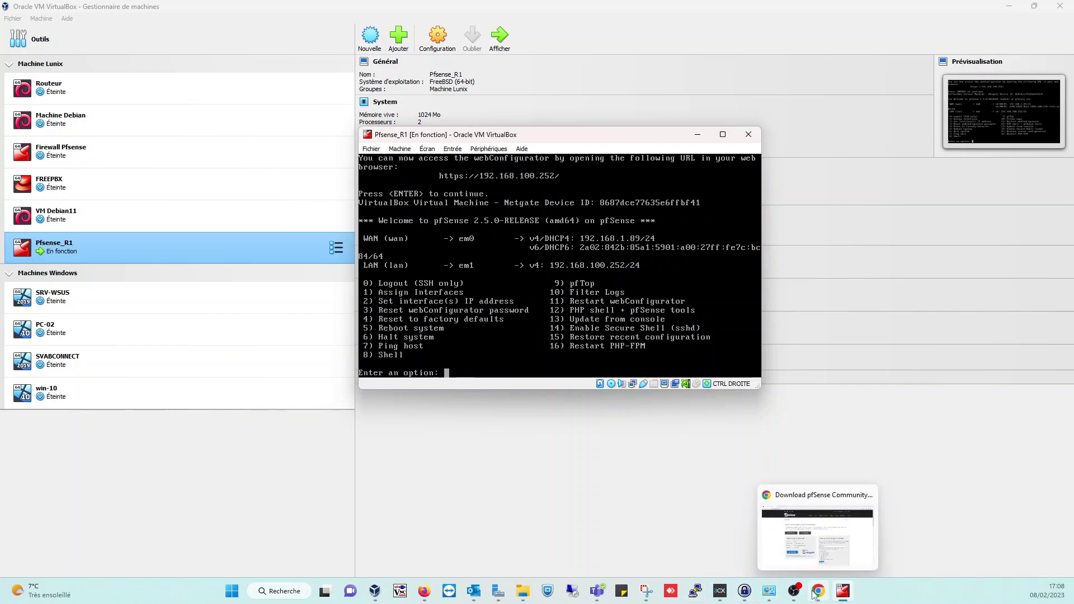
- Browse to 192.168.100.252, bypass the certificate warning, and sign in as admin
left_click(817, 537)
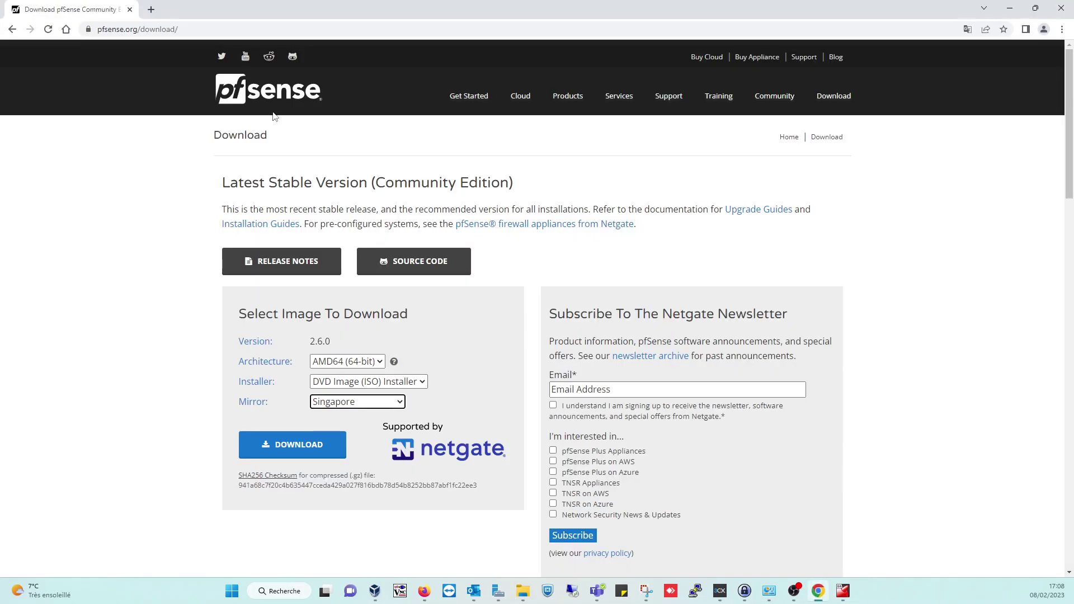
left_click(151, 9)
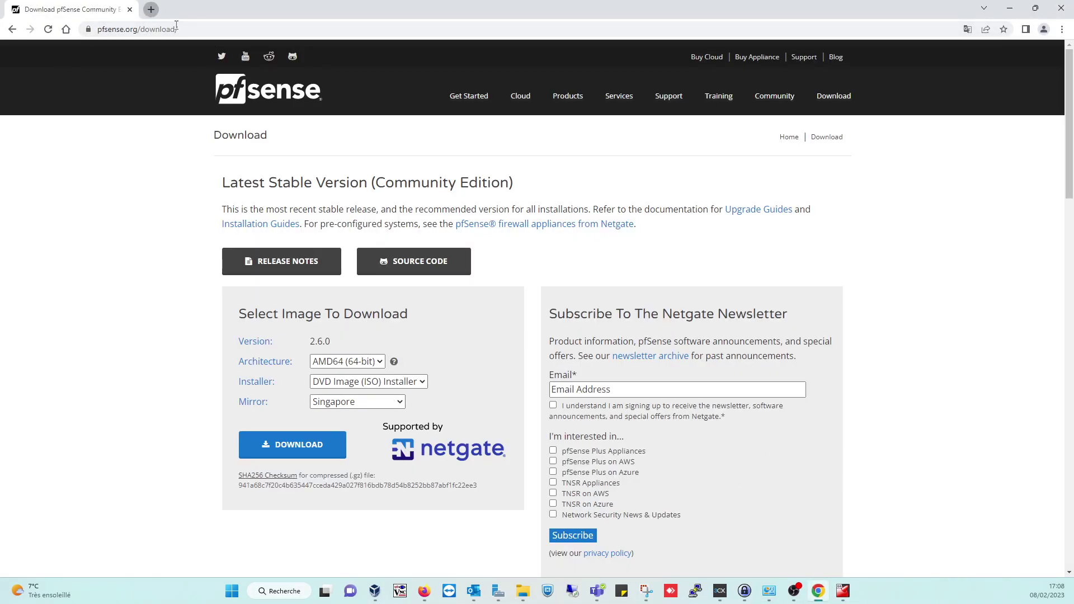
type("1")
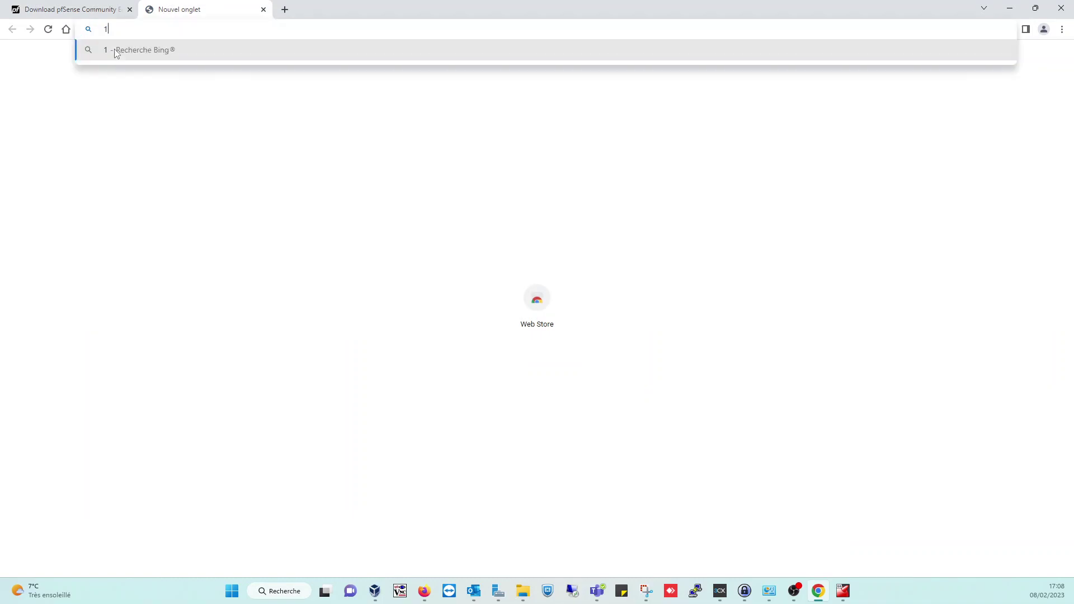
type("92.168.100.252")
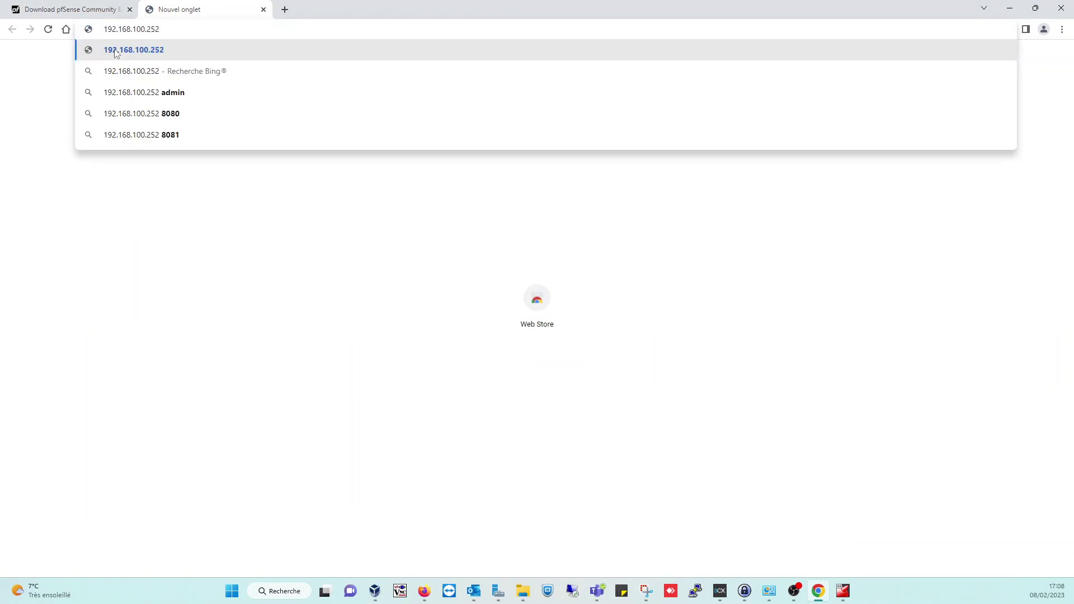
left_click(116, 51)
left_click(496, 394)
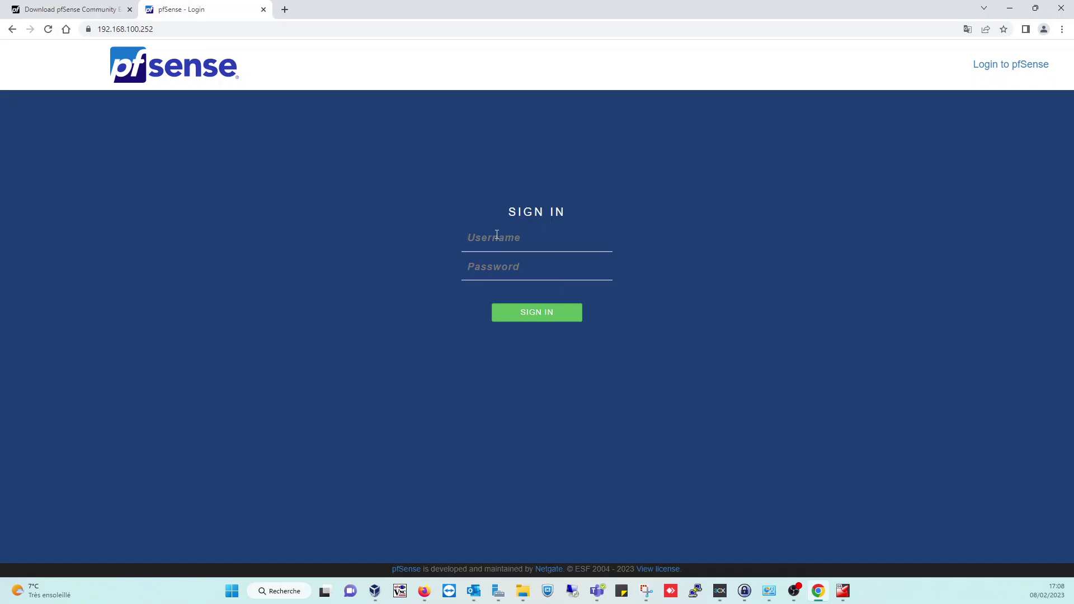
type("admin")
key("Tab")
type("pfsense")
key("Return")
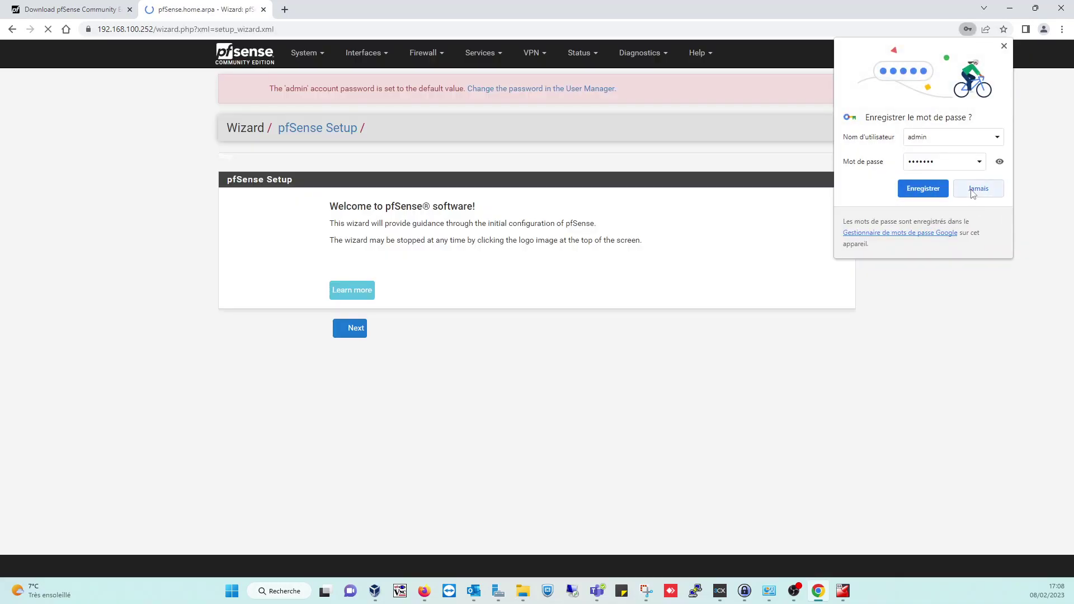
left_click(979, 188)
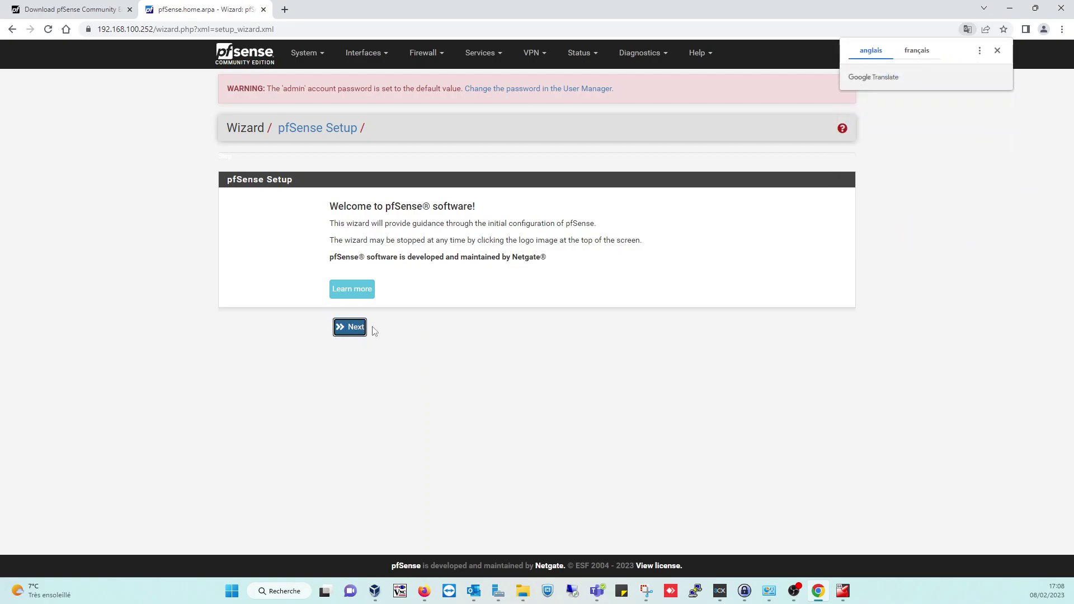
- Advance the setup wizard through welcome, support, general information and time server pages
left_click(353, 334)
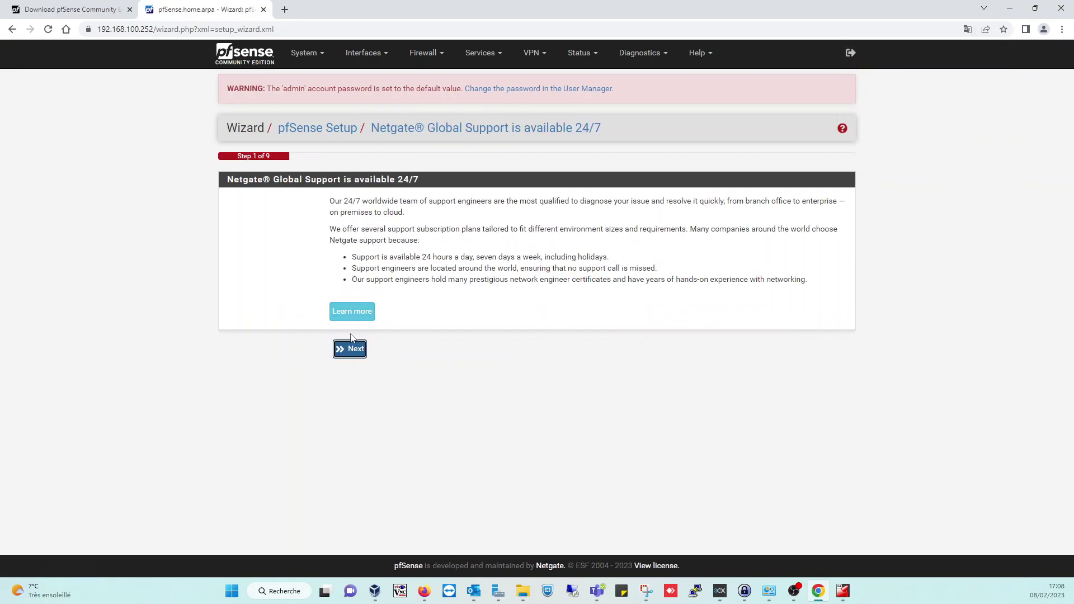
left_click(354, 349)
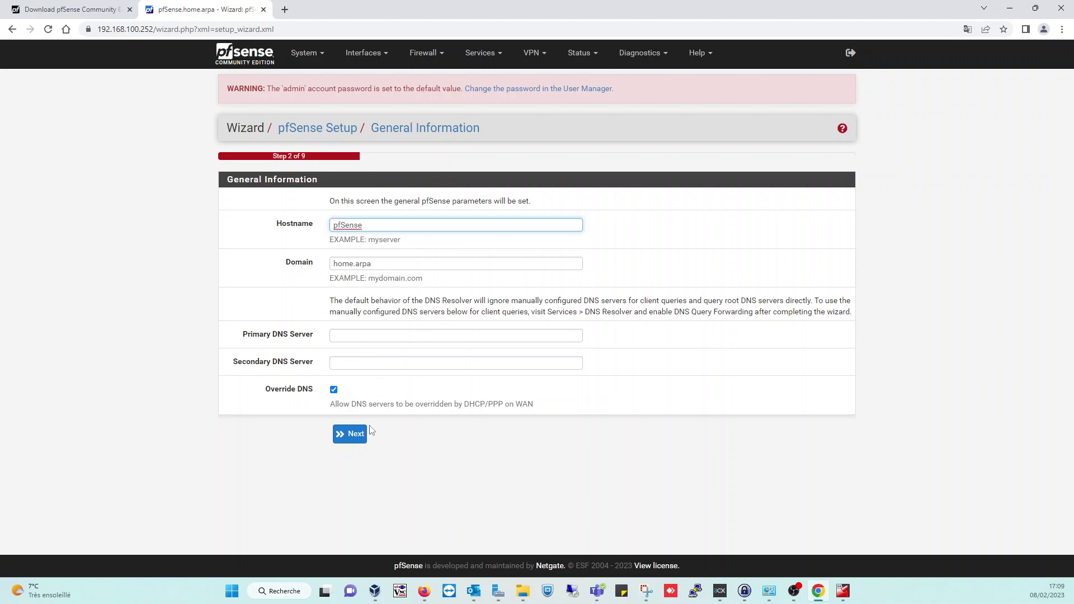
left_click(344, 441)
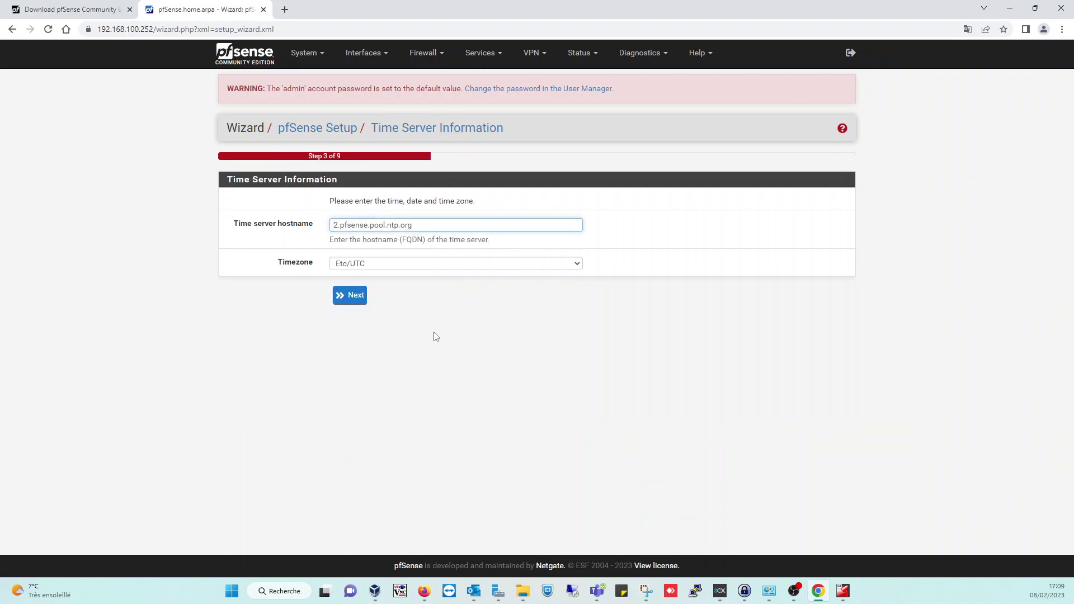
left_click(359, 301)
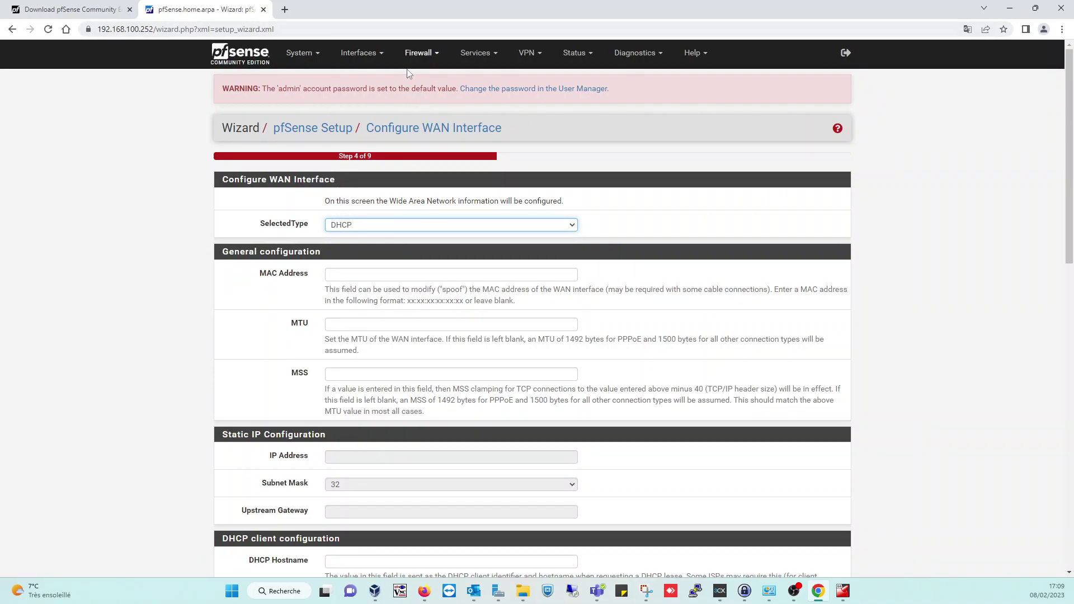
left_click(302, 53)
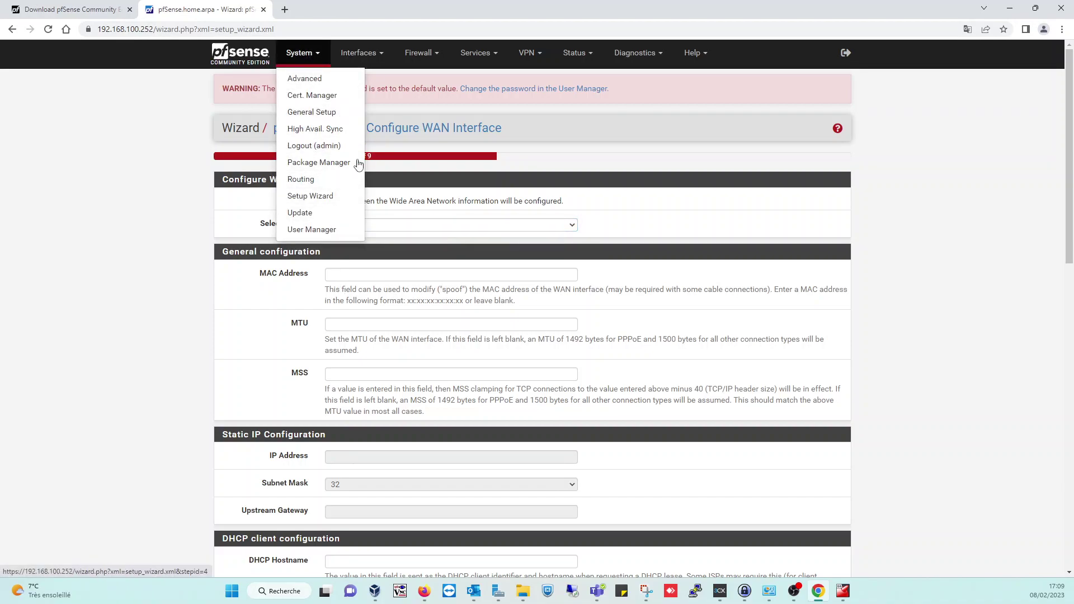
left_click(673, 73)
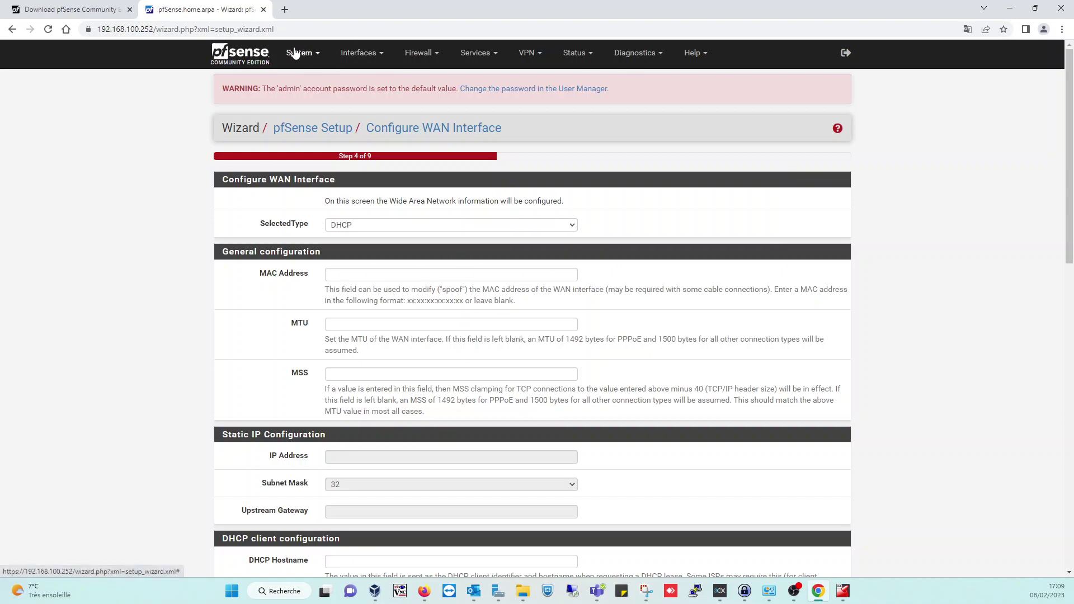
left_click(383, 56)
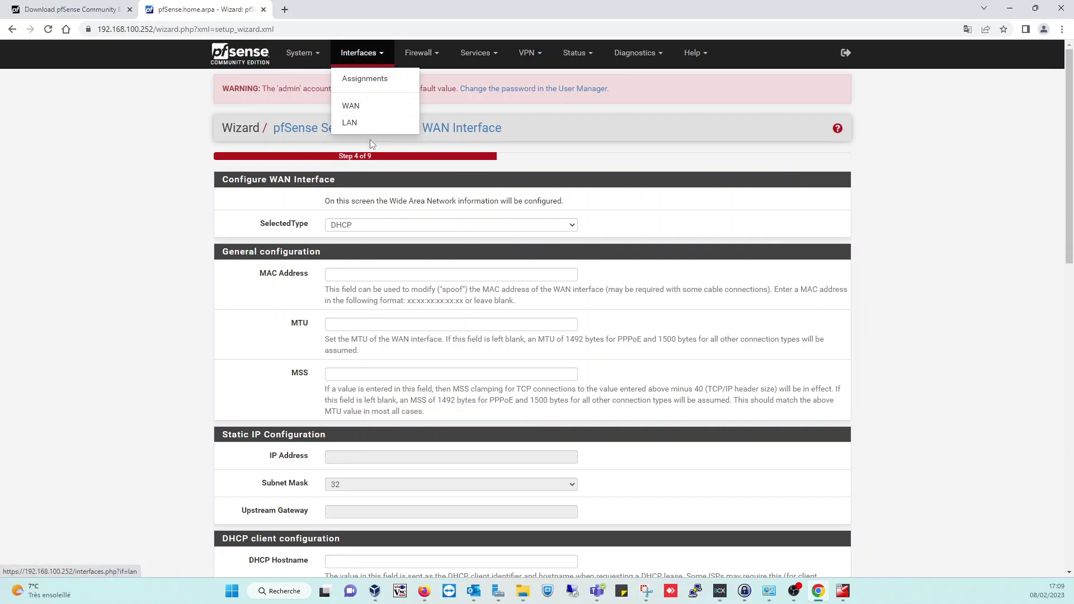
left_click(429, 59)
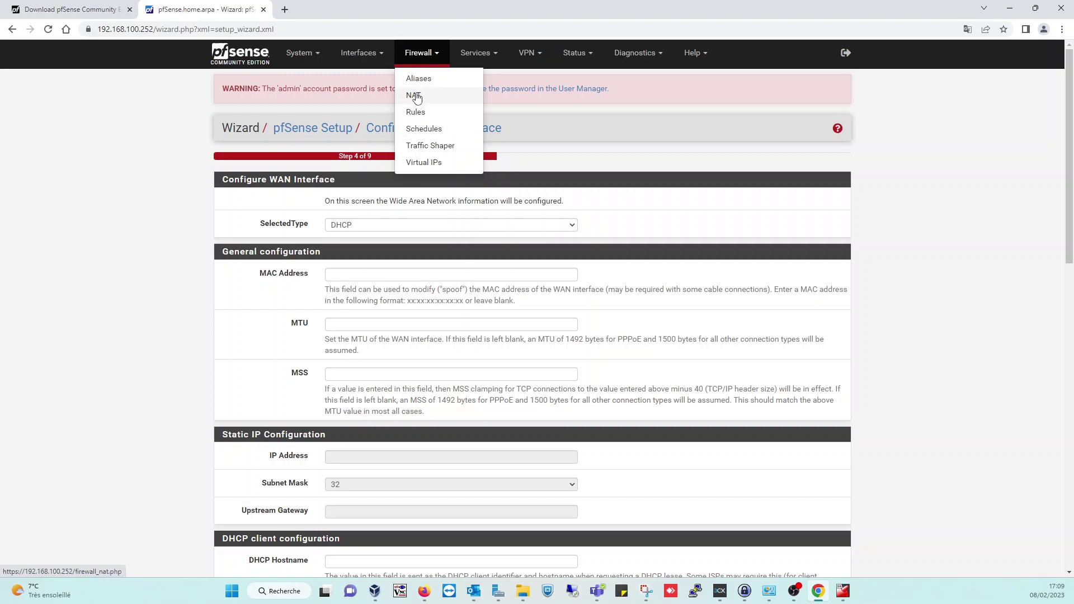
left_click(477, 53)
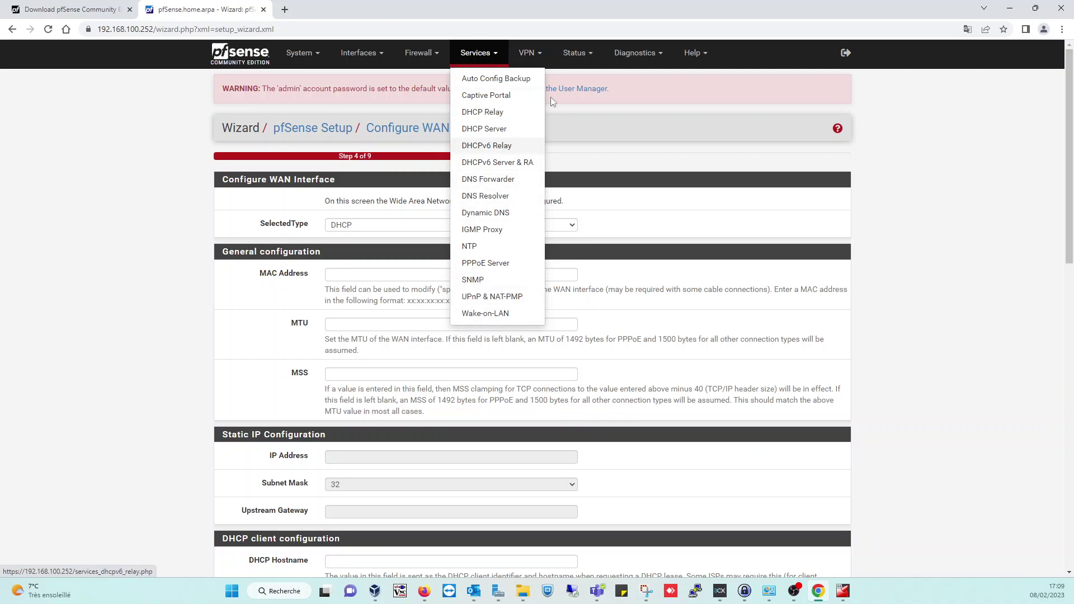
left_click(526, 53)
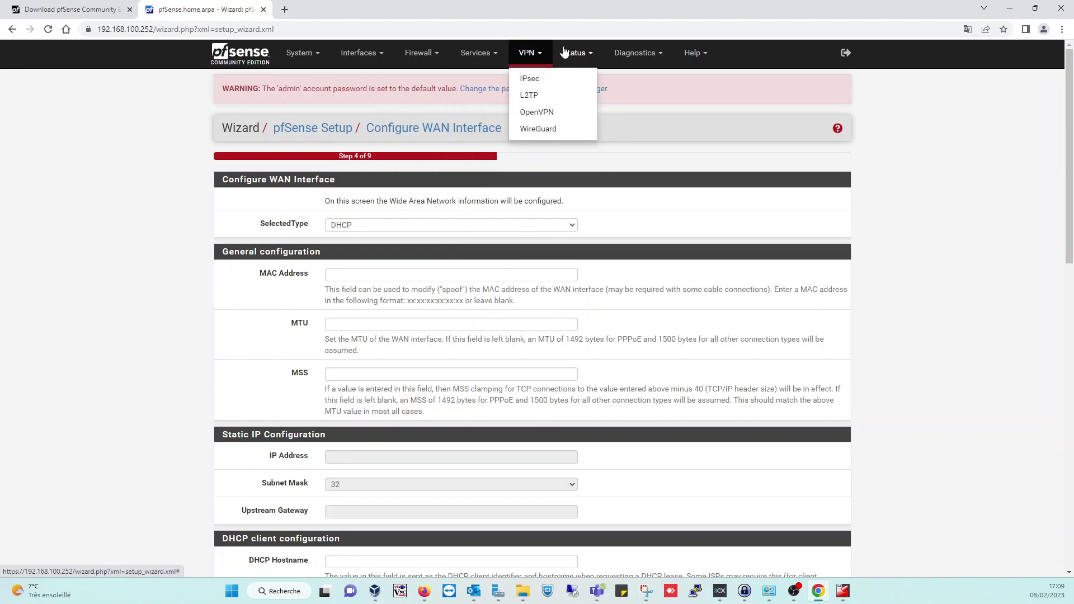
left_click(574, 53)
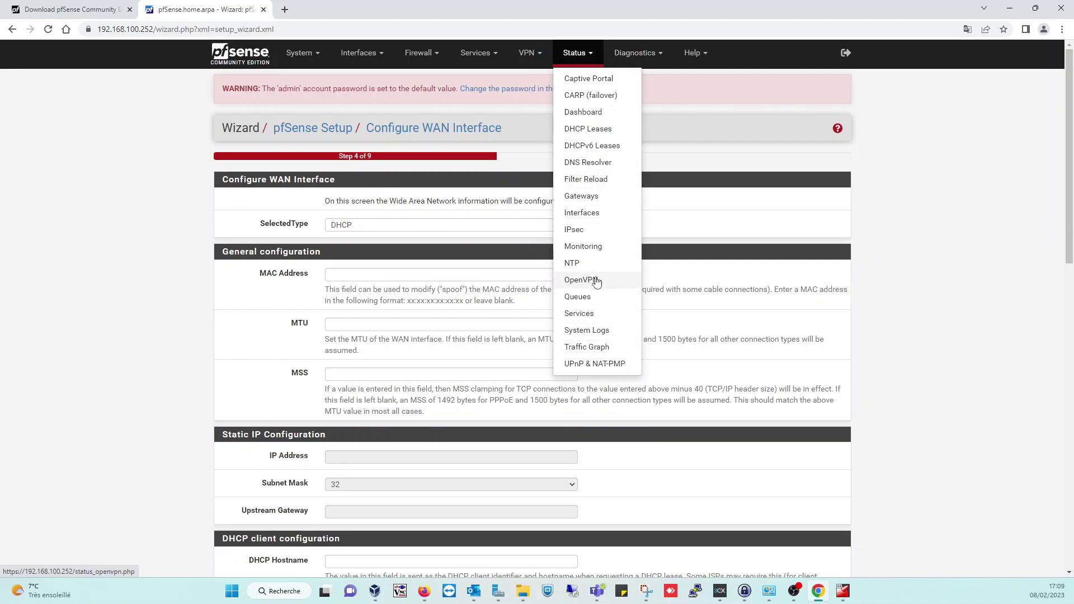
left_click(654, 55)
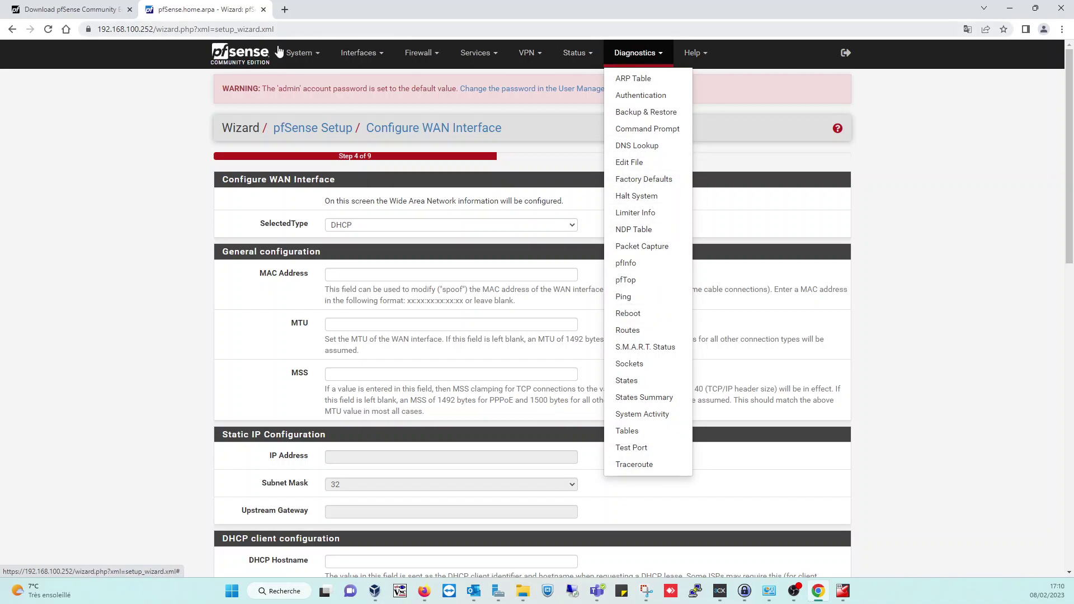
left_click(317, 55)
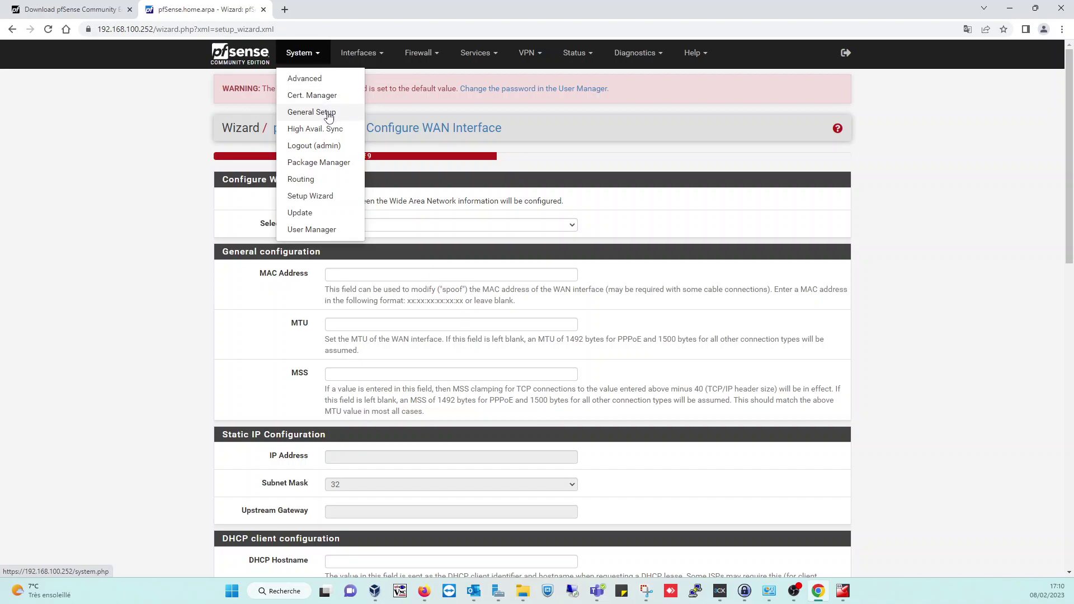
- On General Setup, set hostname Pfsense_R1 and domain ABCONNECT.LABO
left_click(329, 115)
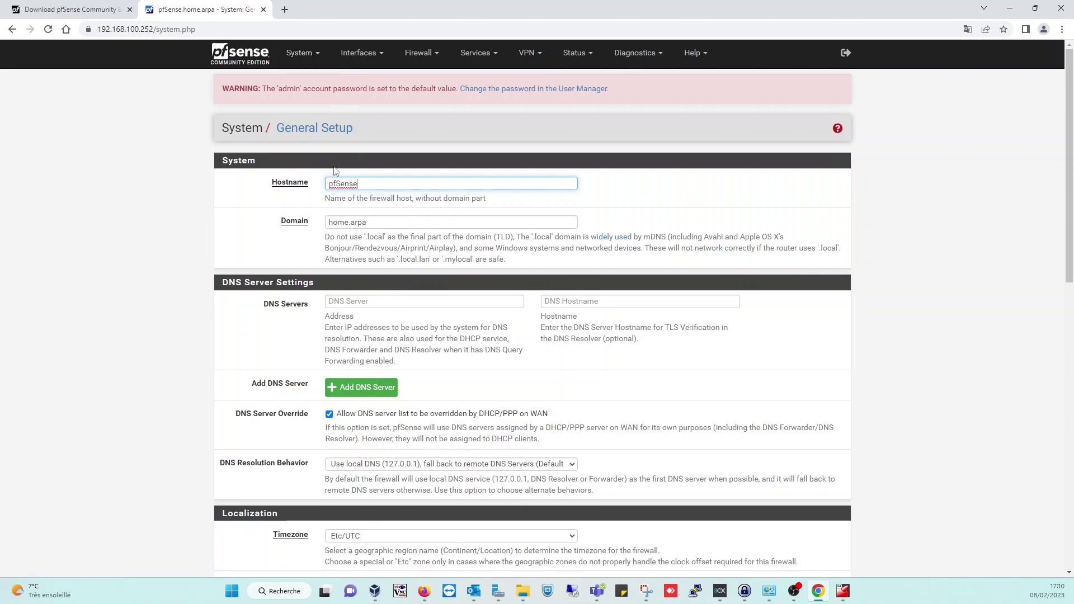
left_click_drag(385, 185, 319, 182)
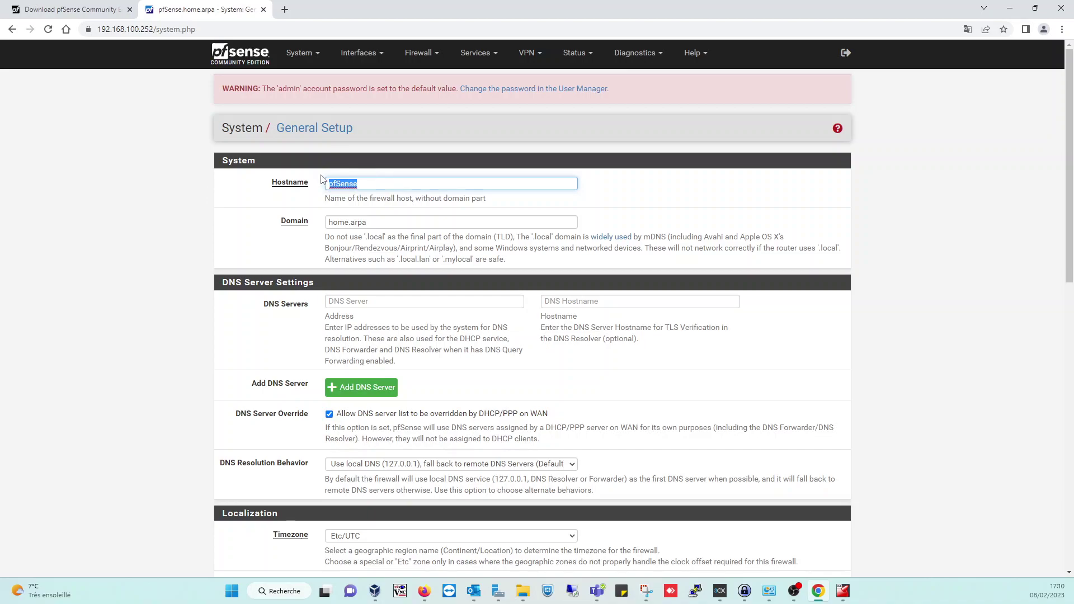
type("Routeur")
left_click(844, 591)
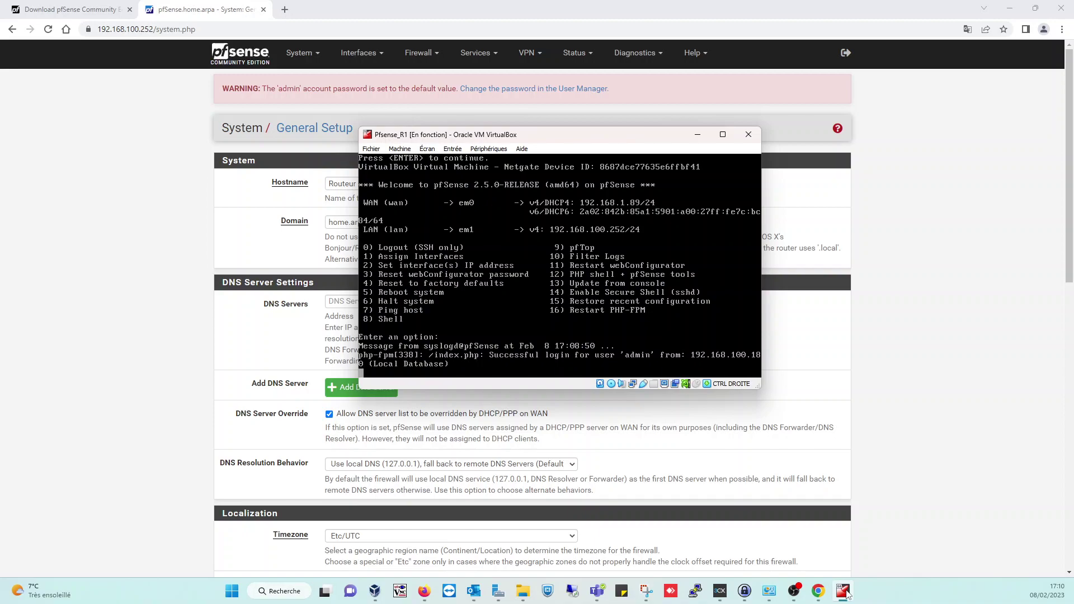
left_click(846, 593)
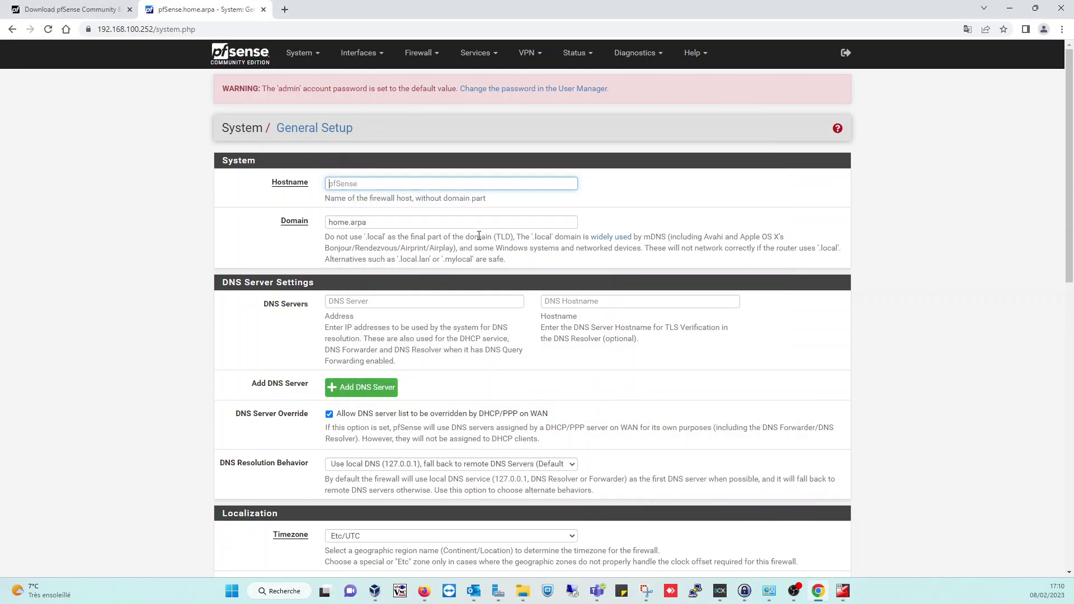
type("Pfsense_R1")
left_click_drag(420, 223, 328, 220)
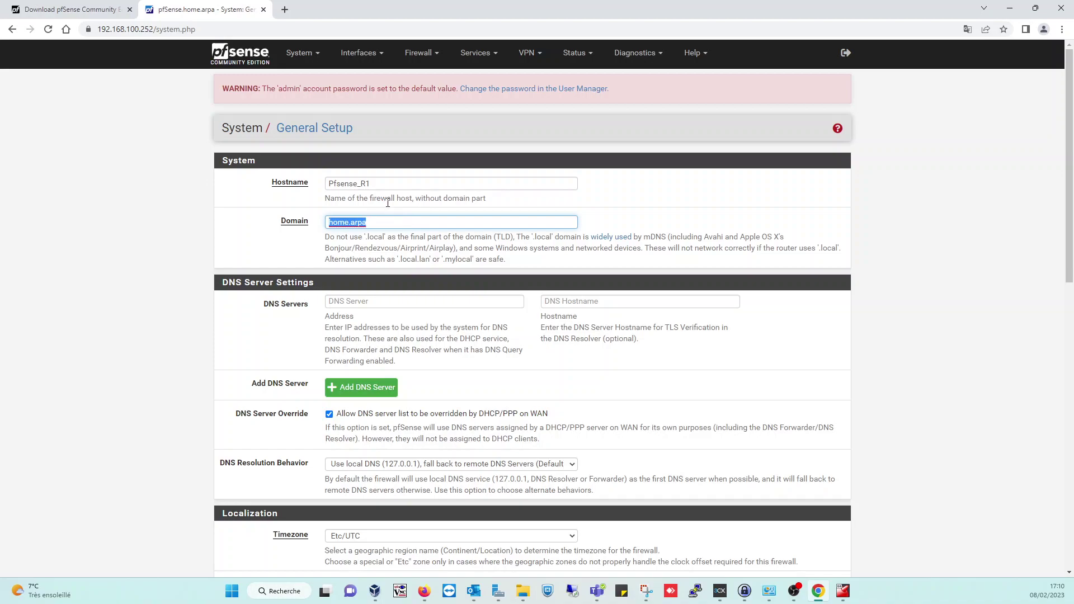
type("ABCONNECT.LABO")
left_click(383, 303)
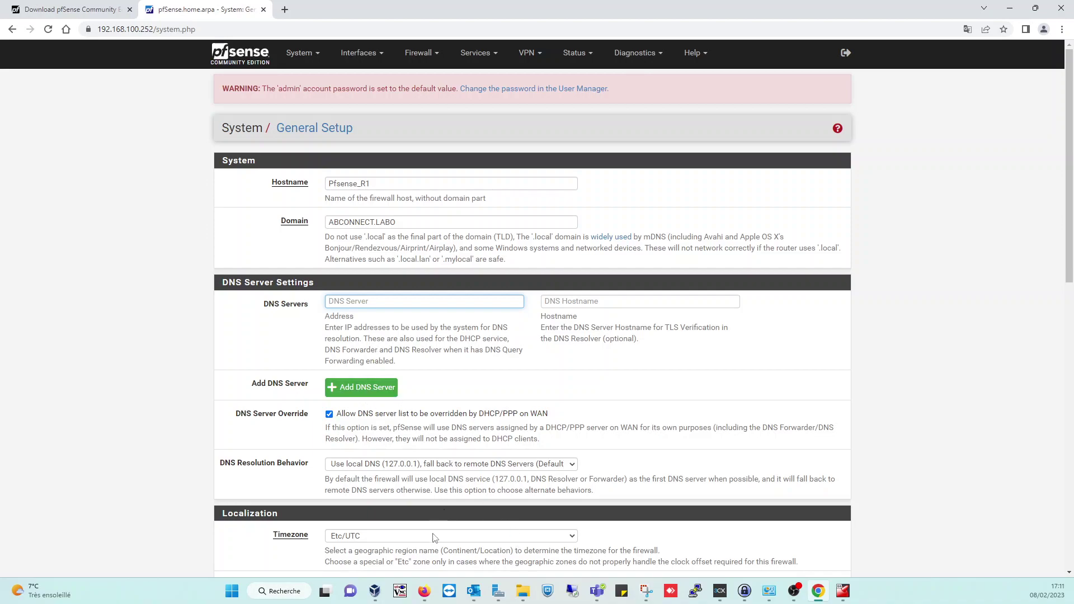
- Choose Europe/Paris as the timezone
scroll(415, 508, "down", 3)
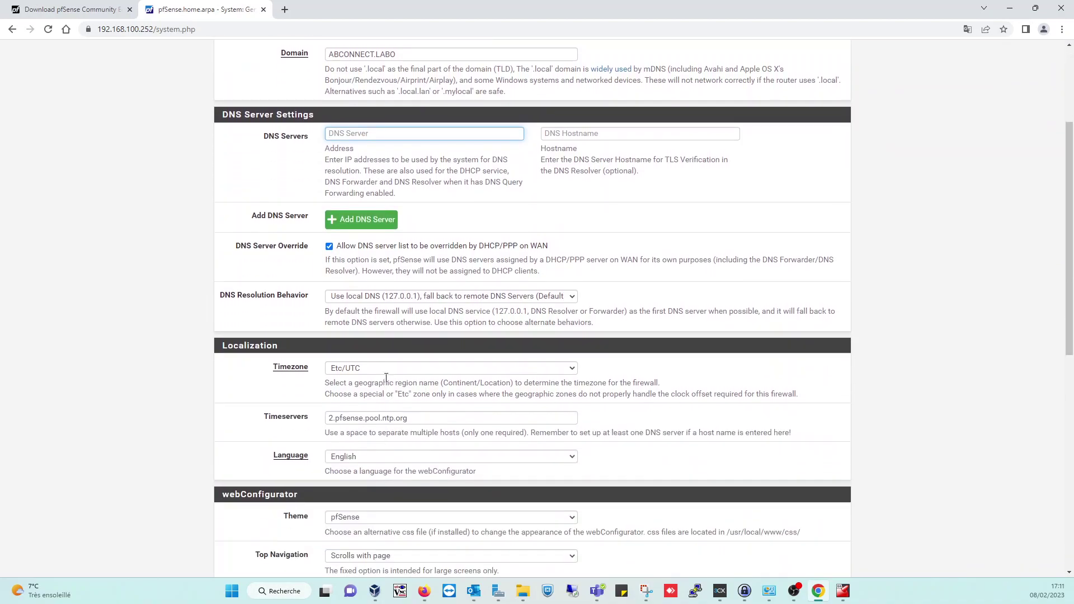
left_click(368, 372)
scroll(397, 534, "down", 5)
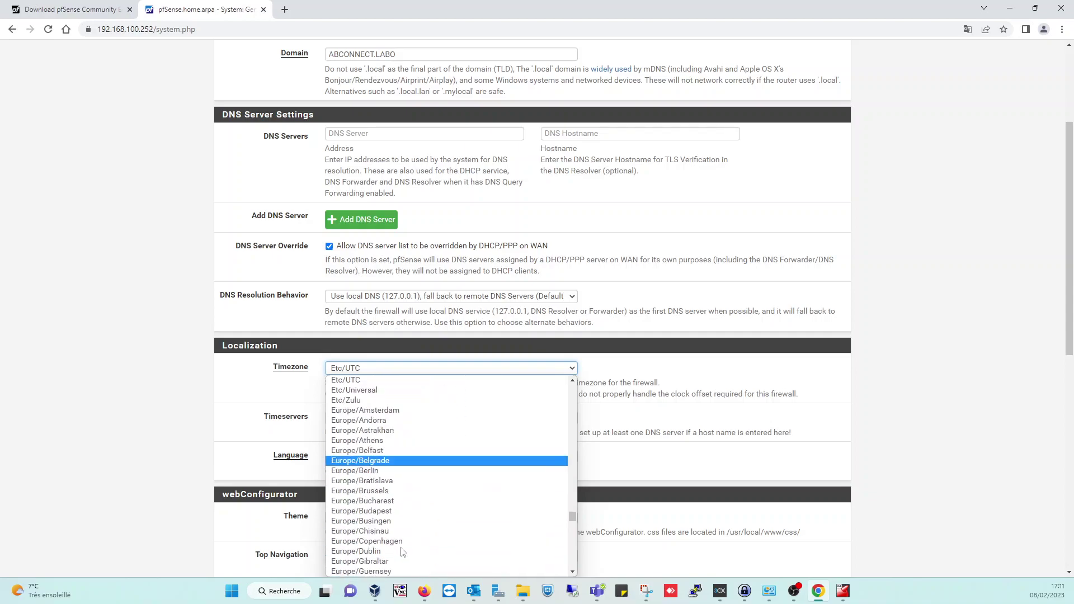
scroll(426, 560, "down", 5)
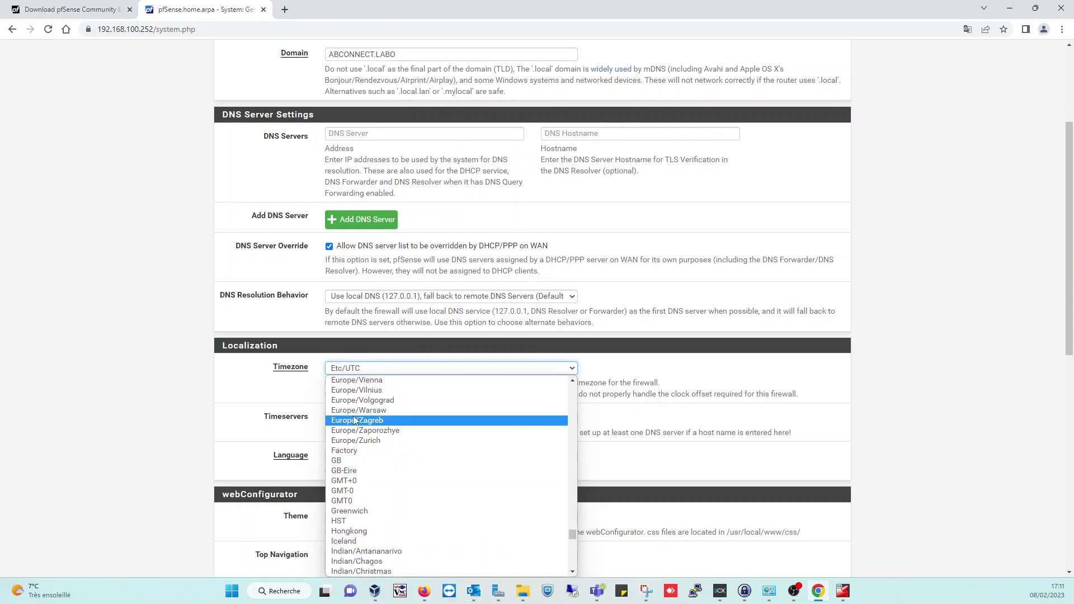
scroll(369, 447, "up", 2)
scroll(369, 471, "up", 6)
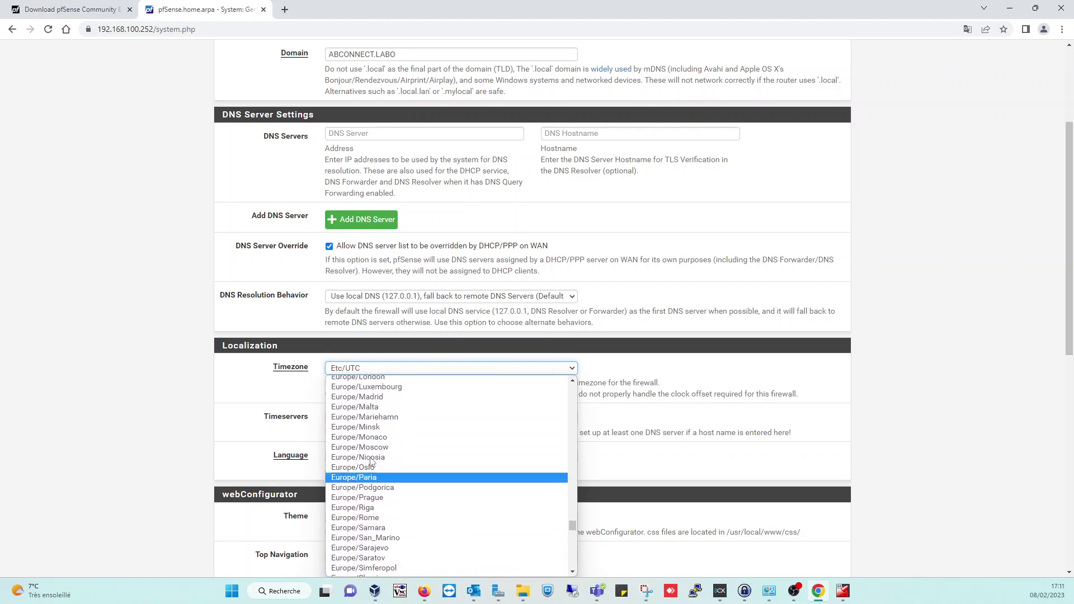
scroll(375, 467, "up", 5)
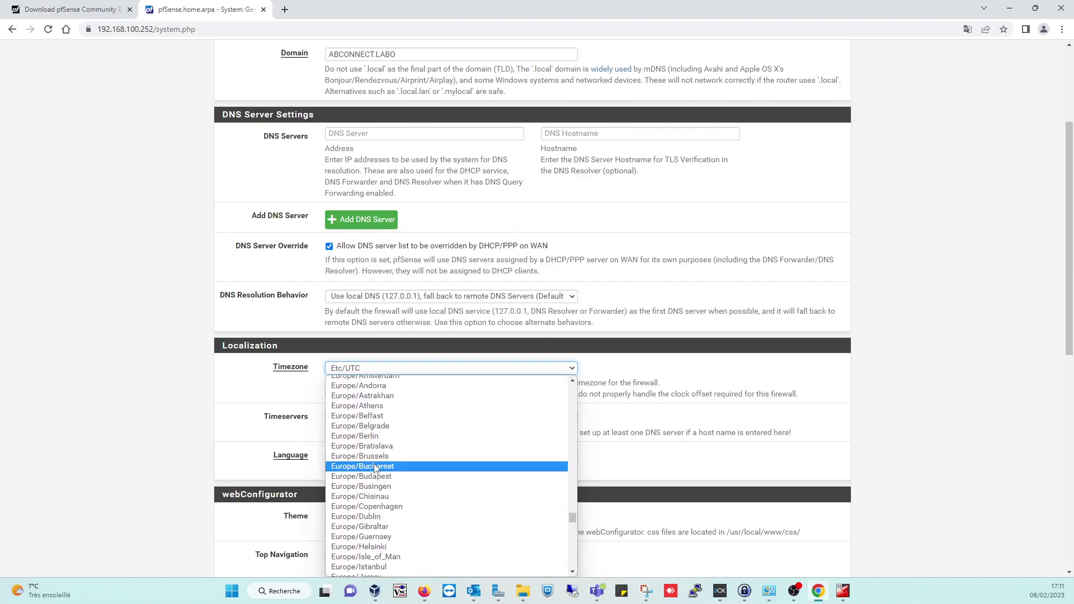
scroll(381, 468, "up", 2)
scroll(398, 539, "down", 2)
scroll(401, 473, "down", 11)
scroll(416, 531, "down", 3)
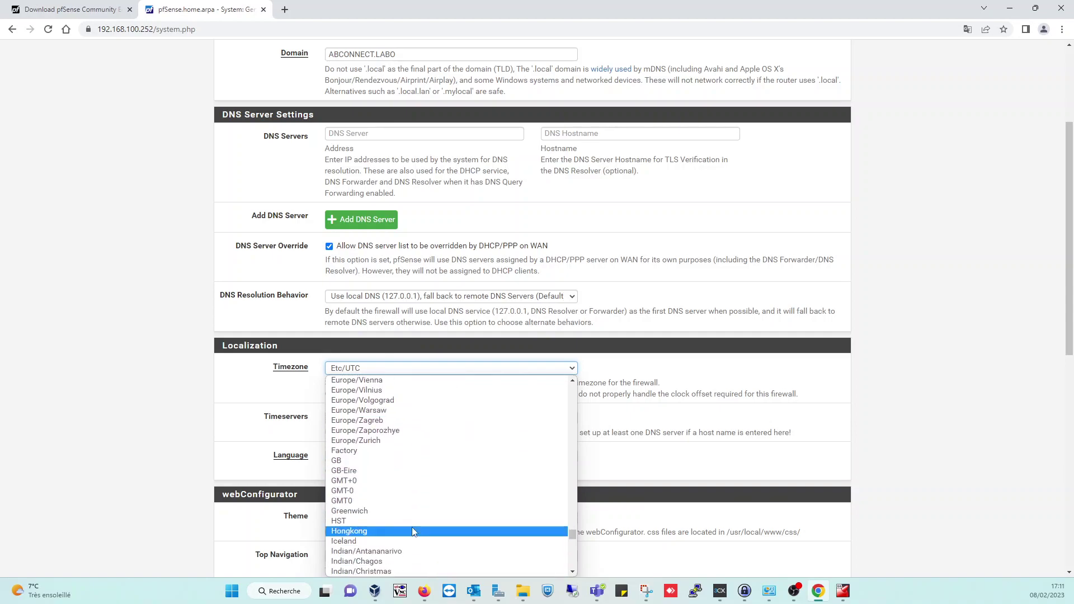
scroll(417, 509, "up", 3)
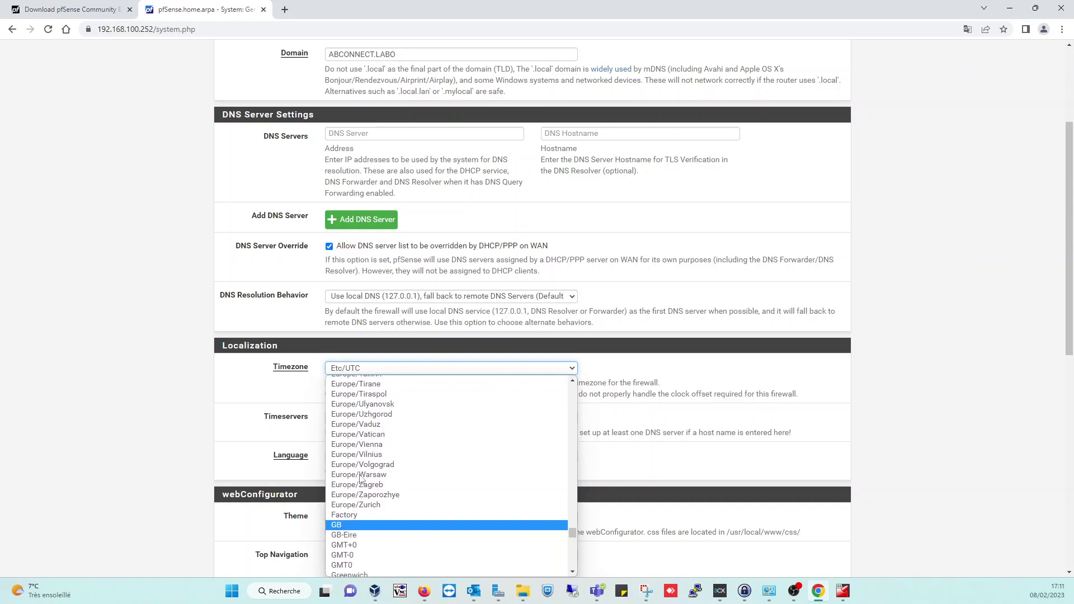
scroll(375, 476, "up", 3)
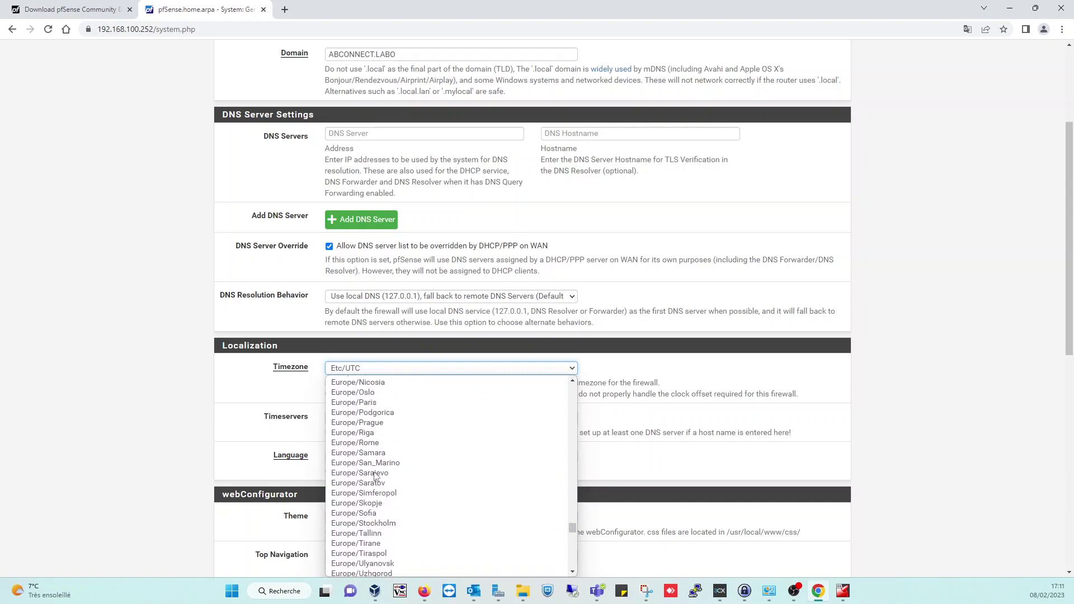
left_click(361, 403)
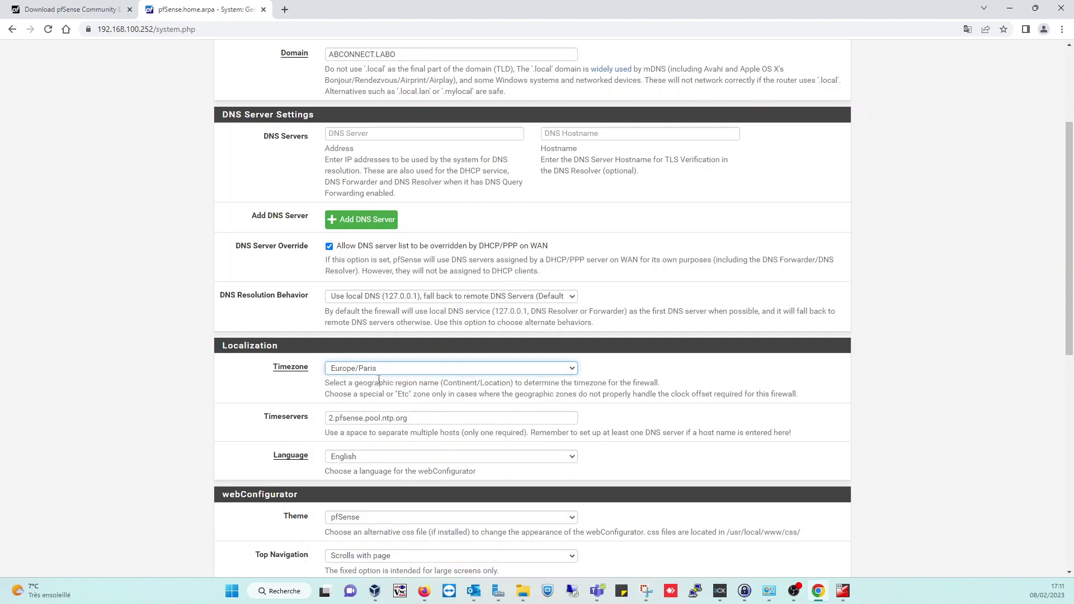
- Set the interface language to French and save the General Setup
left_click(404, 457)
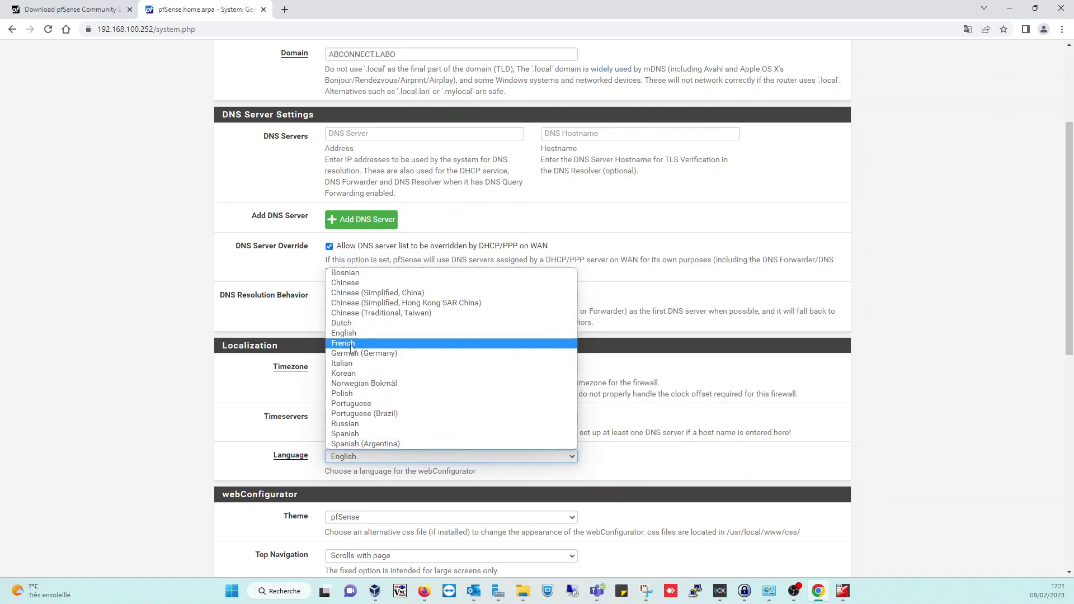
left_click(352, 343)
scroll(482, 499, "down", 5)
scroll(481, 500, "down", 3)
left_click(351, 518)
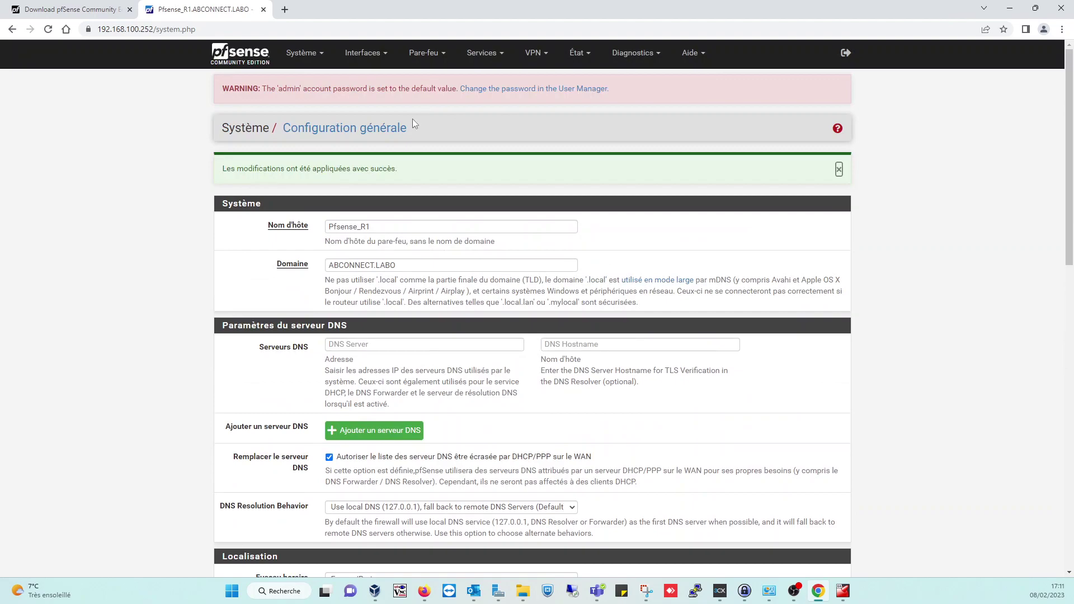
left_click(320, 57)
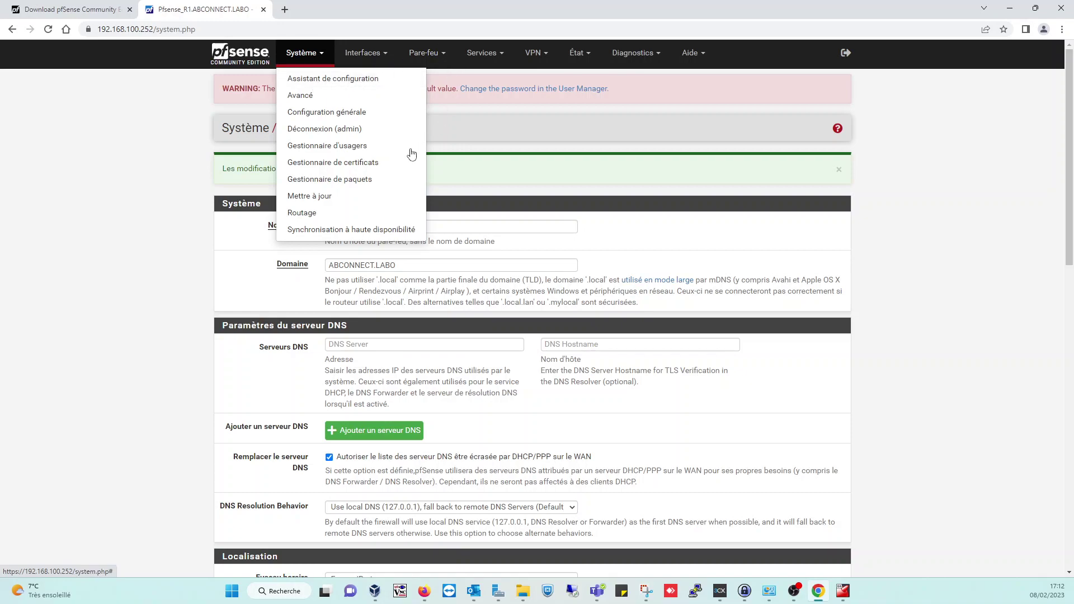
left_click(494, 55)
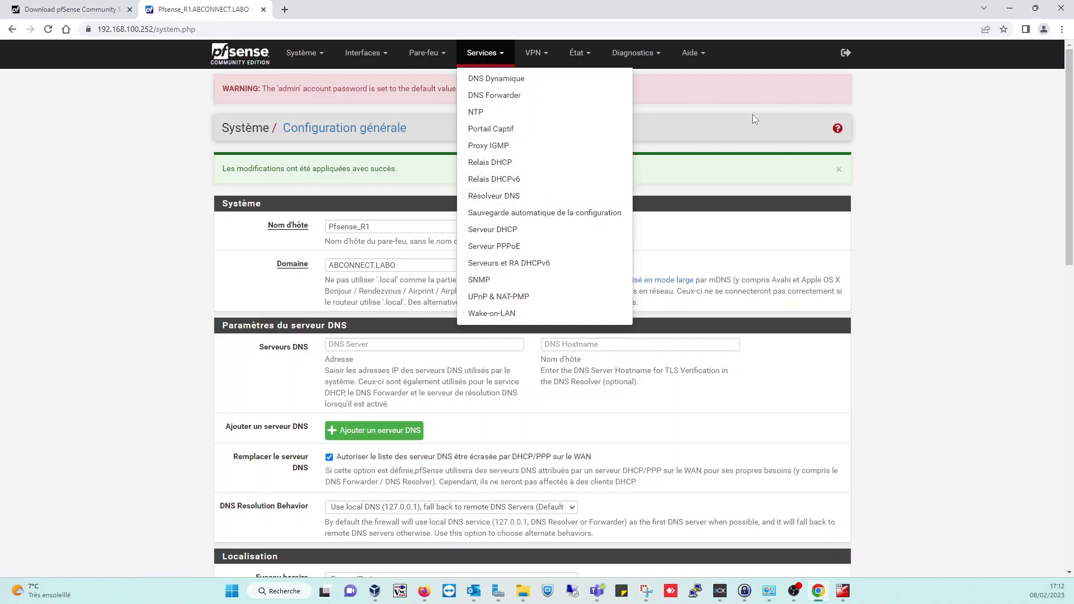
left_click(478, 59)
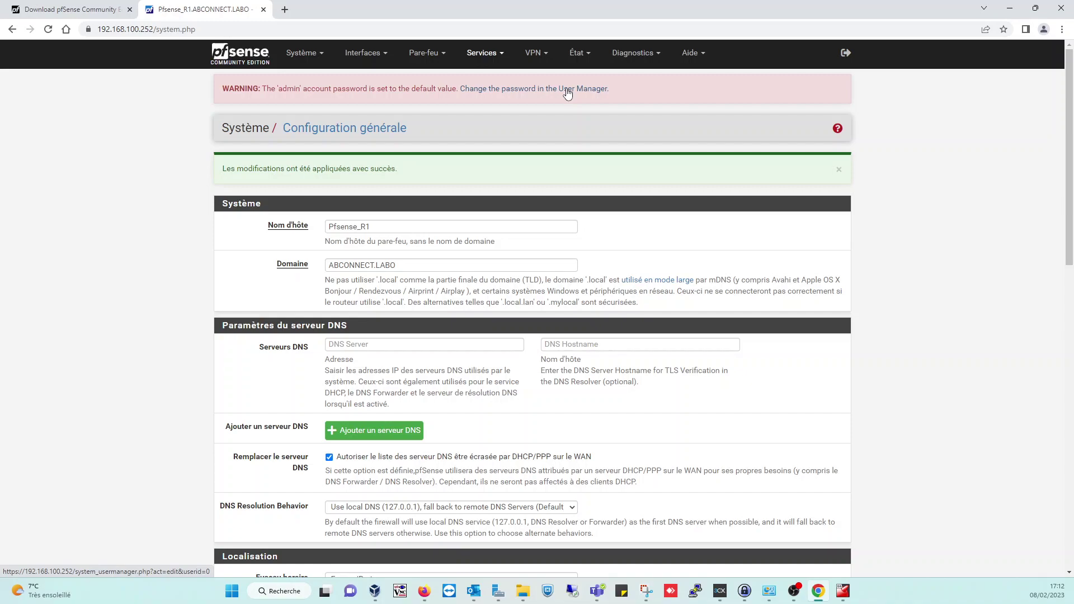
- Open the admin account from the warning, enter and confirm a new password, and save
left_click(567, 90)
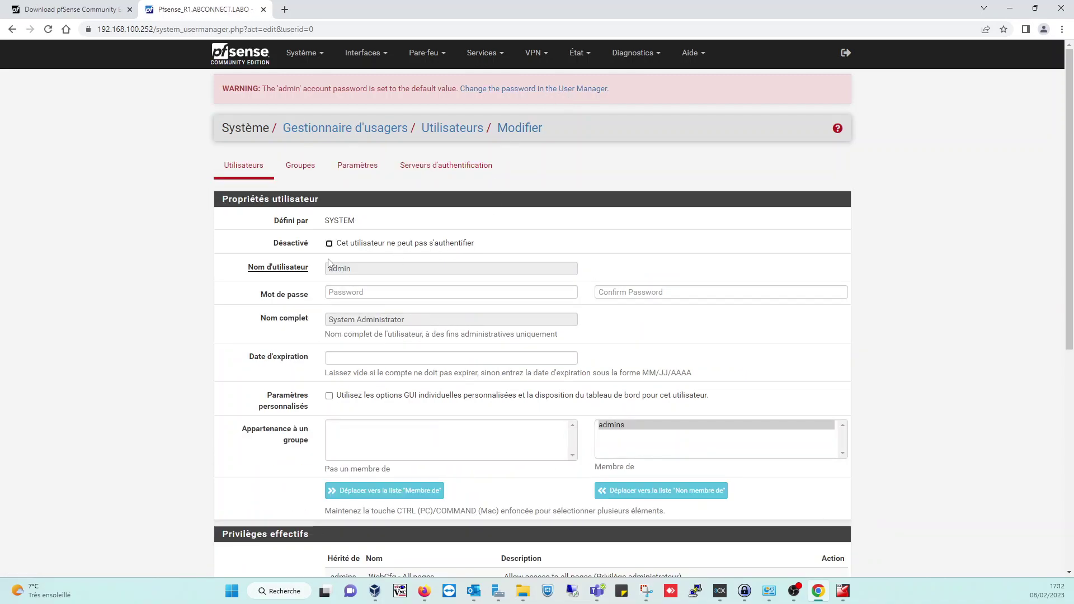
left_click(359, 292)
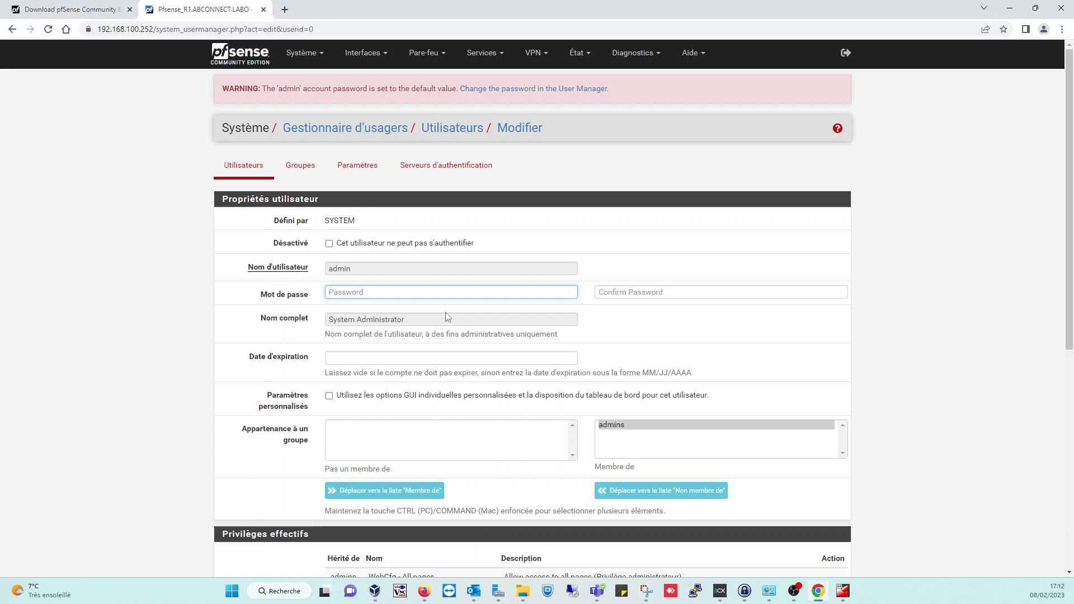
type("********")
key("Tab")
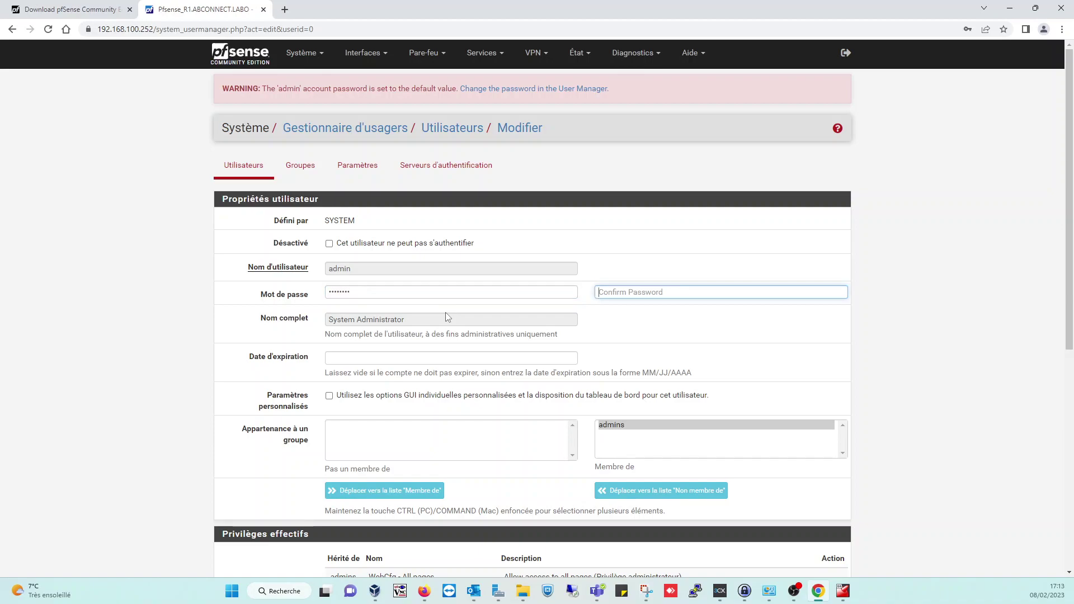
type("********")
key("Return")
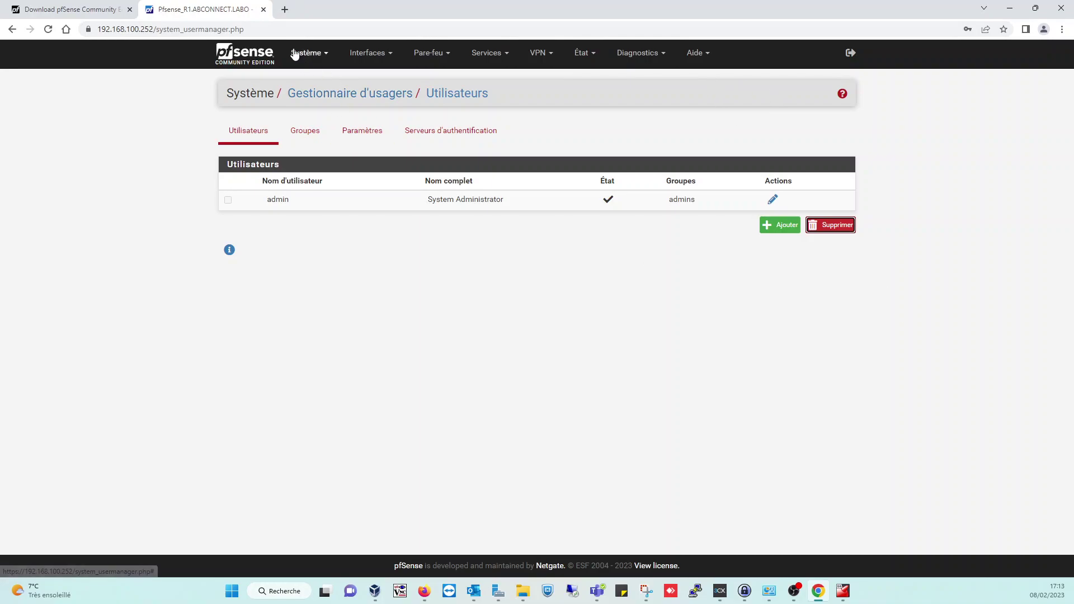
- Log out via Système > Déconnexion and attempt signing back in as admin
left_click(332, 56)
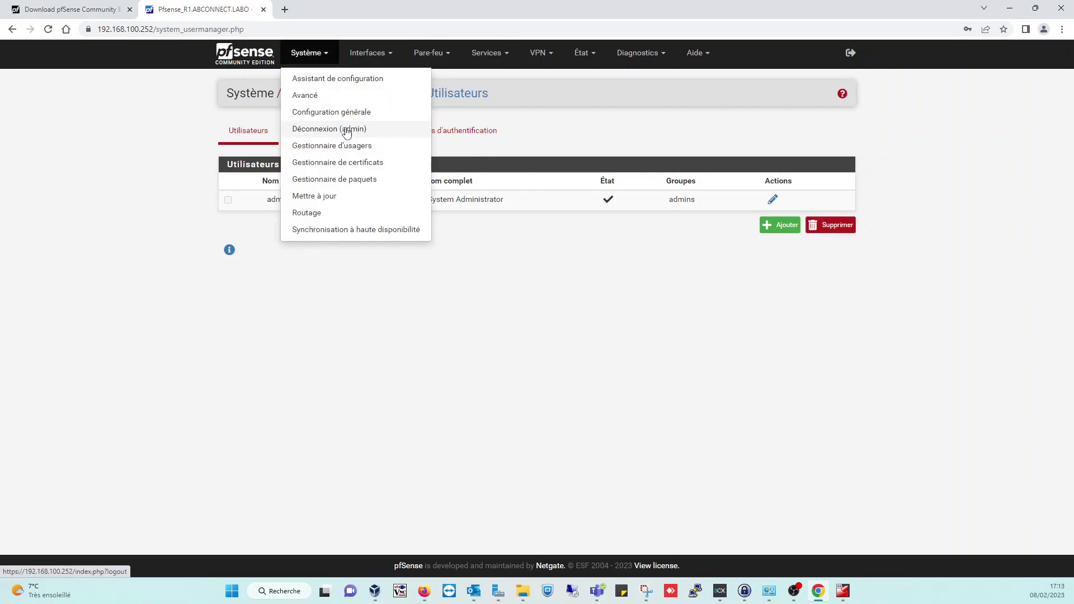
left_click(348, 128)
type("ADMIN")
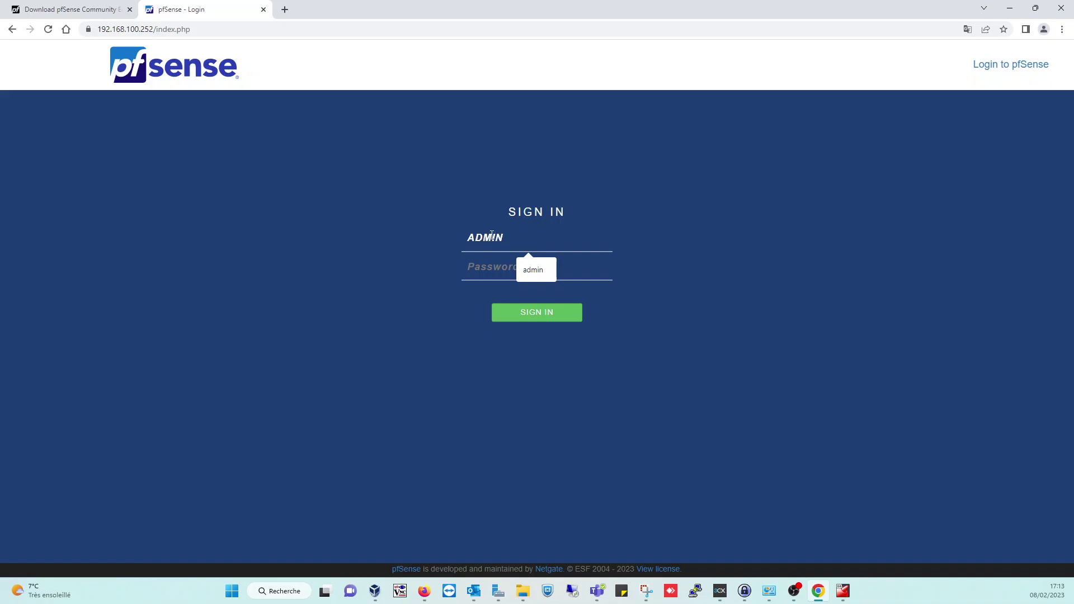
key("Tab")
double_click(544, 231)
type("admin")
key("Tab")
type("********")
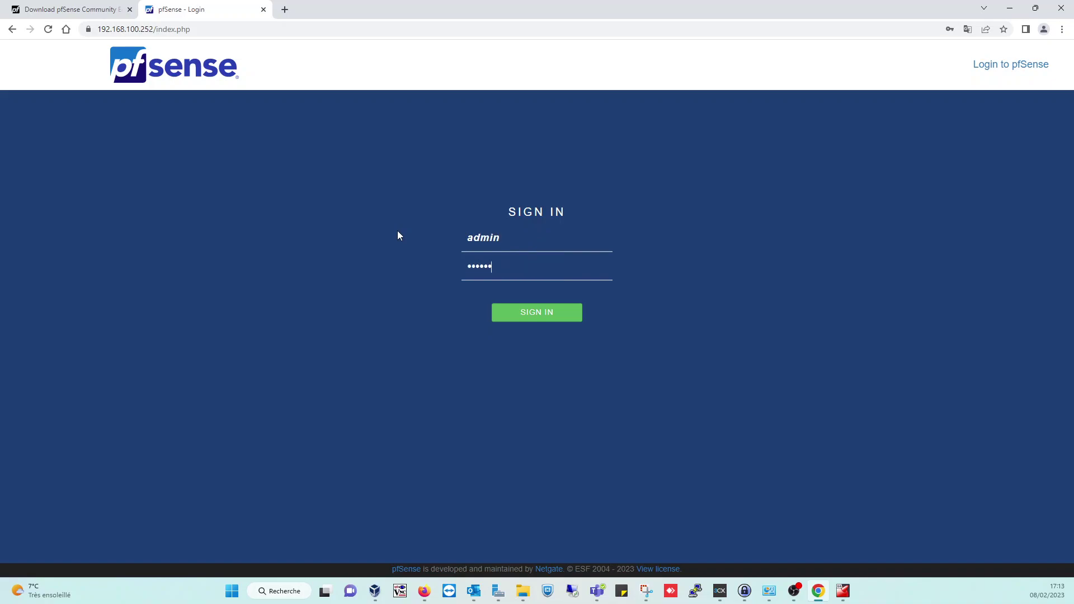
key("Return")
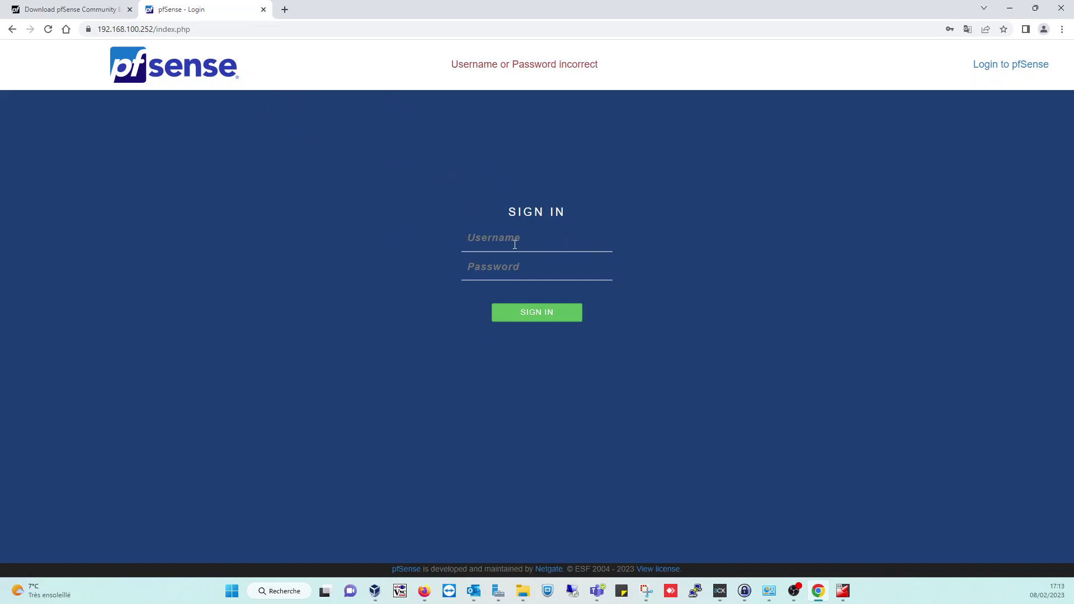
- Sign in as admin with the new password to reach the dashboard
type("admin")
key("Tab")
type("password")
key("Return")
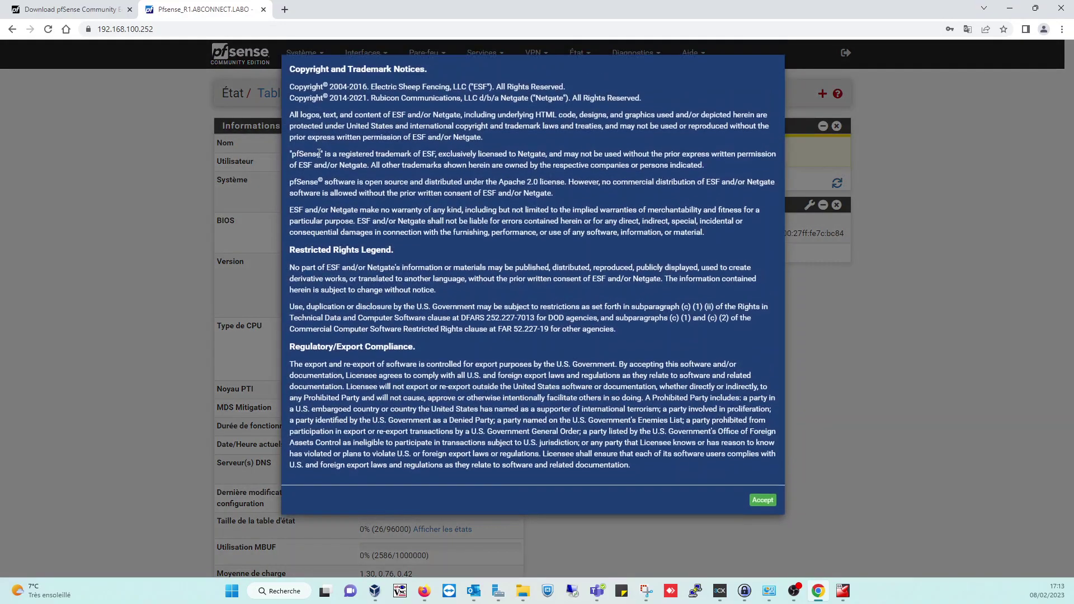
- Accept the copyright notice, close the survey prompt, and look over the dashboard's WAN and LAN status
left_click(764, 503)
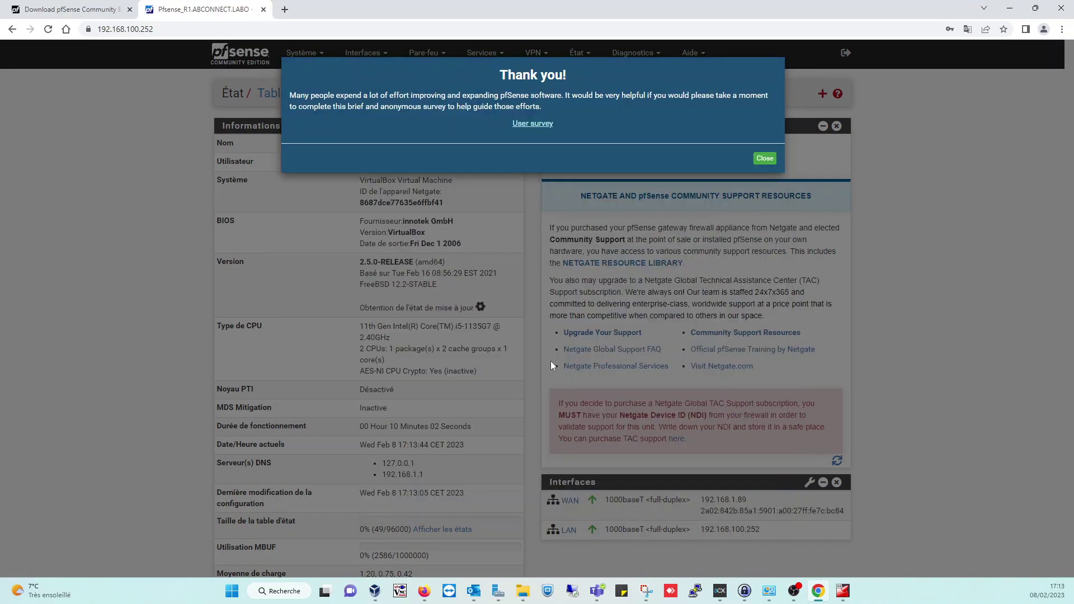
left_click(765, 161)
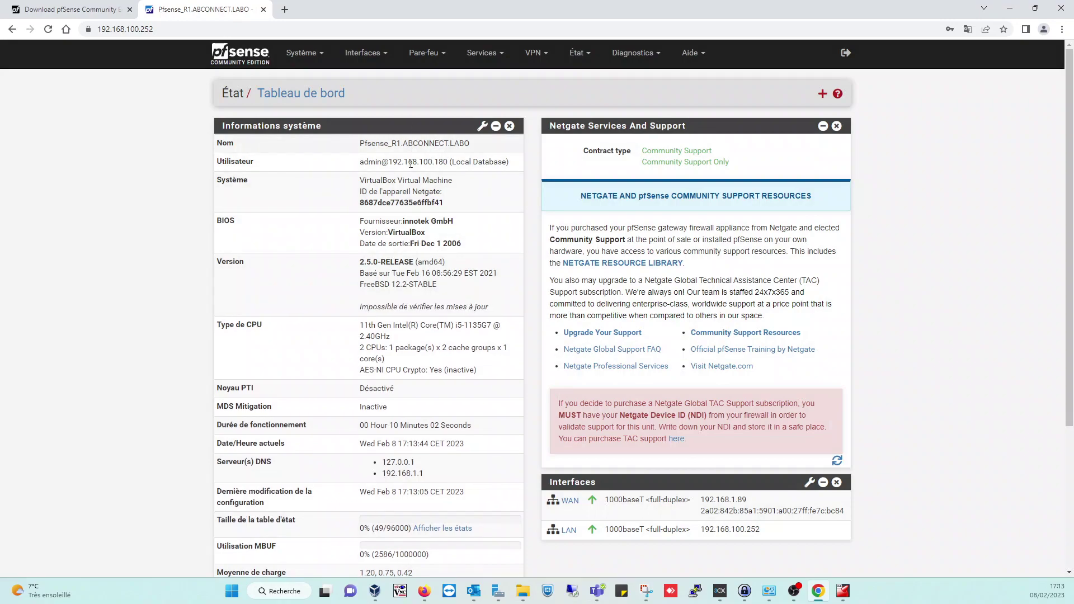
scroll(447, 218, "down", 4)
scroll(404, 221, "up", 3)
scroll(404, 221, "up", 1)
scroll(392, 168, "down", 3)
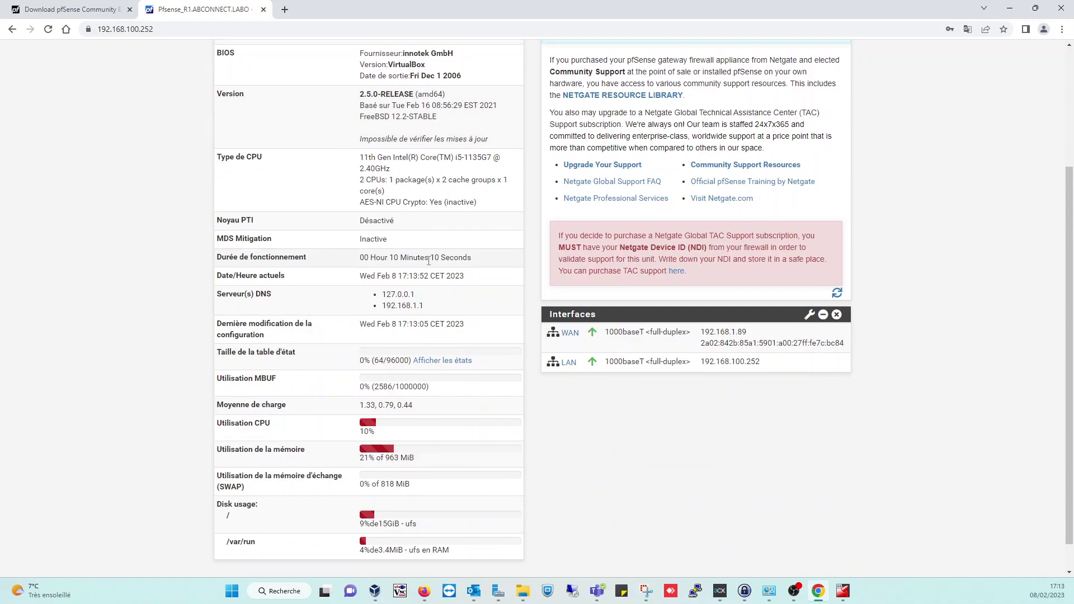
scroll(427, 258, "up", 3)
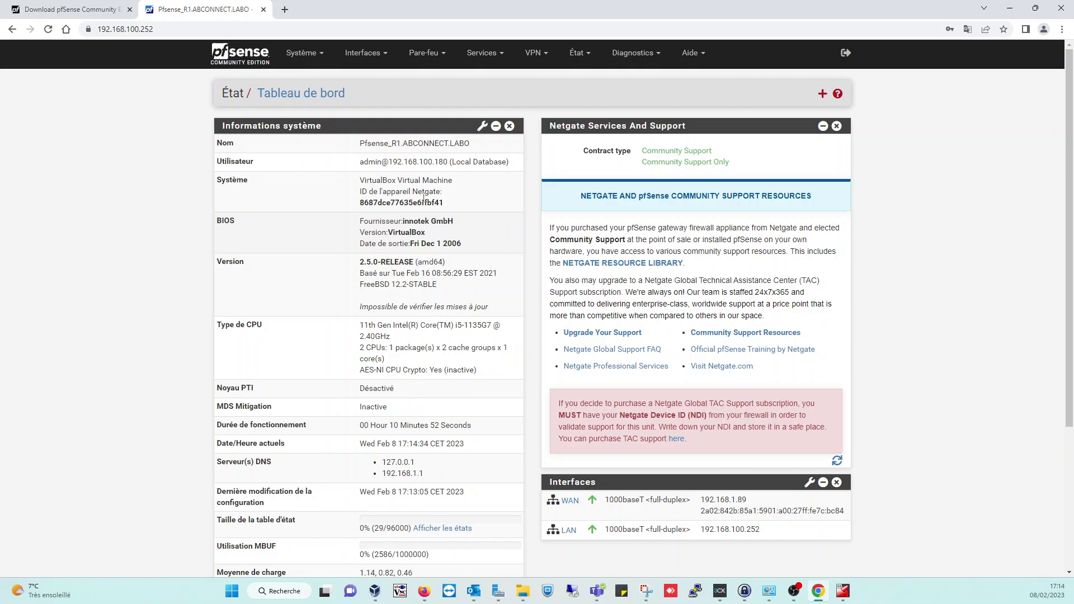
- Ping 8.8.8.8 from Diagnostics > Ping and confirm 3 of 3 replies with 0.0% packet loss
left_click(657, 60)
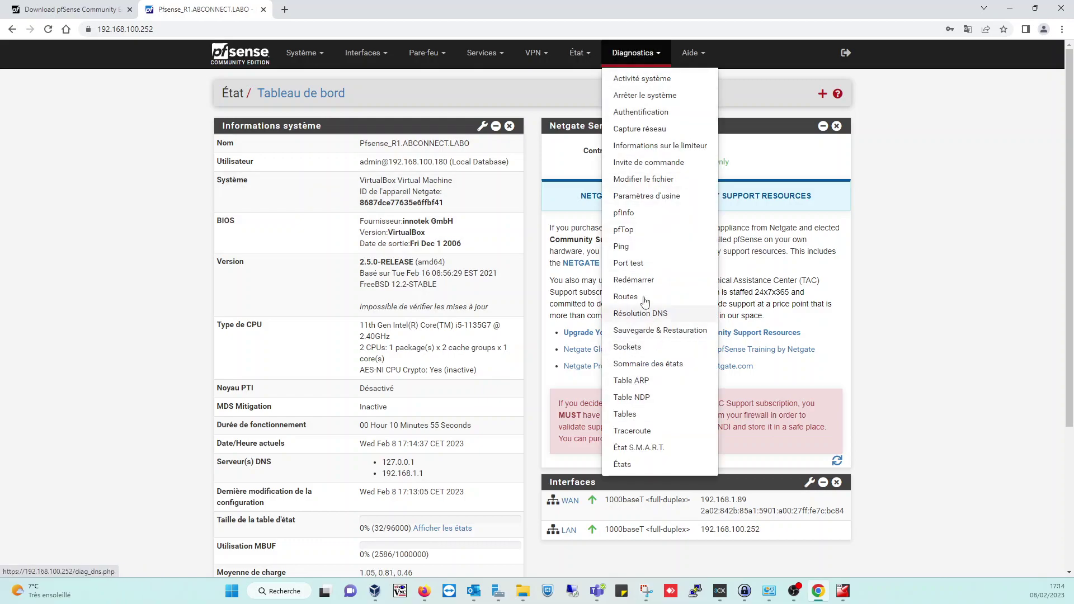
left_click(631, 246)
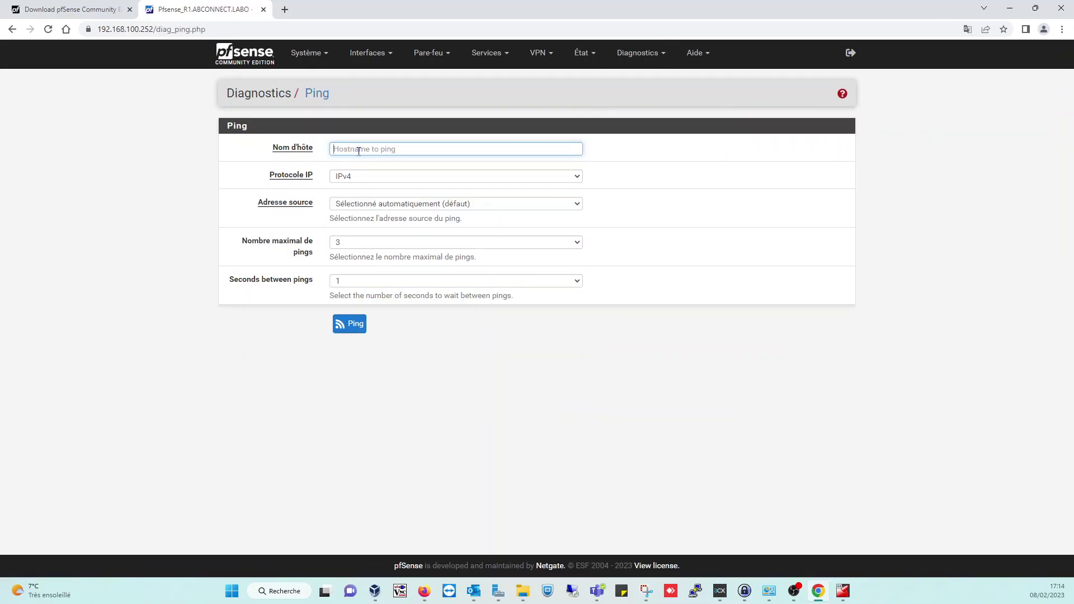
type("8.8.8.8")
key("Return")
left_click(343, 329)
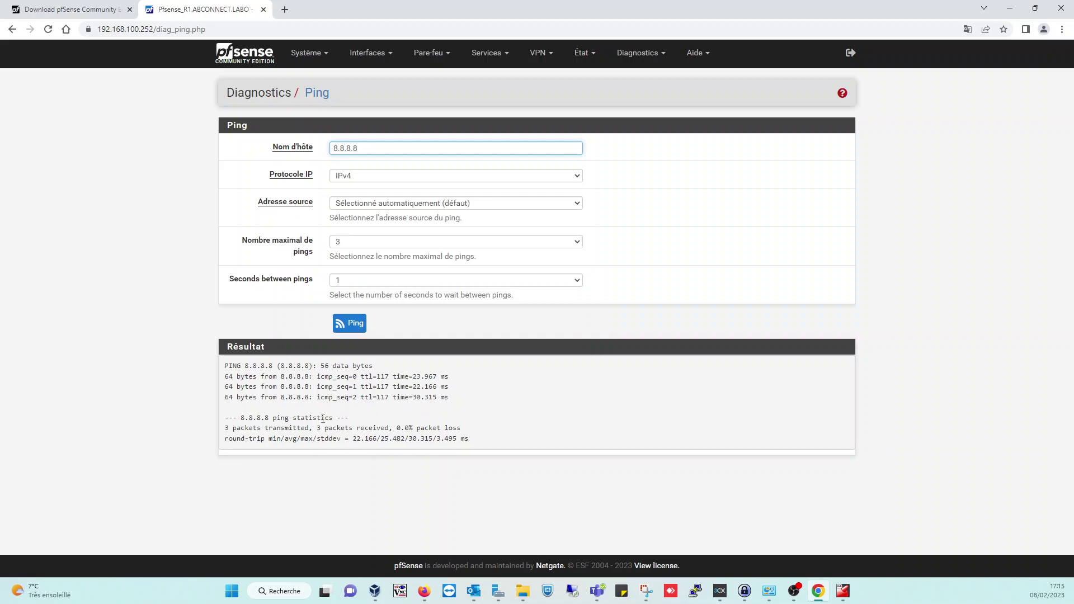
left_click_drag(396, 429, 464, 432)
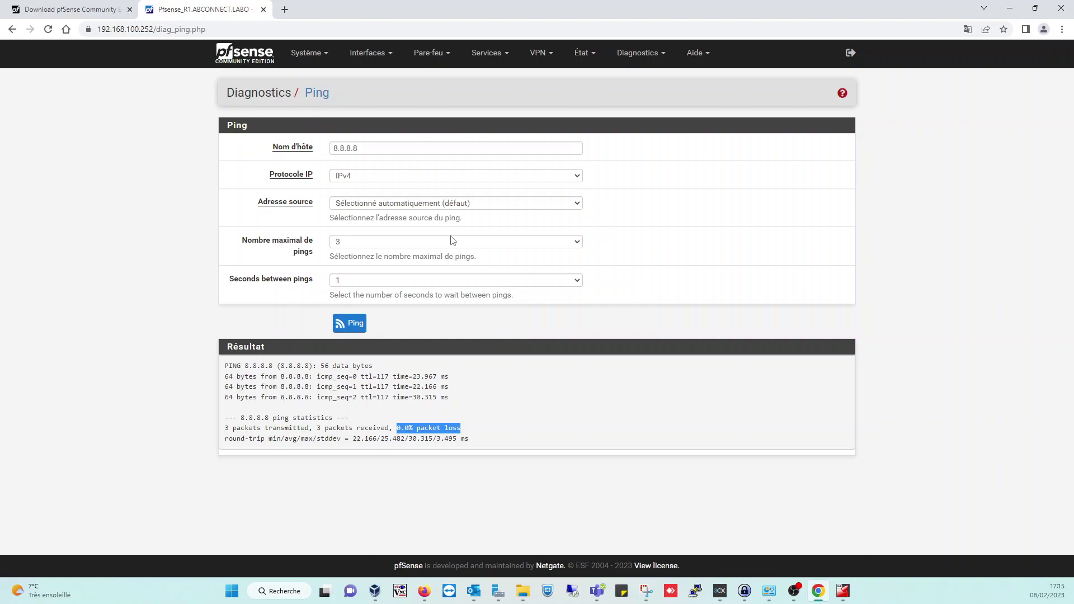
left_click(371, 146)
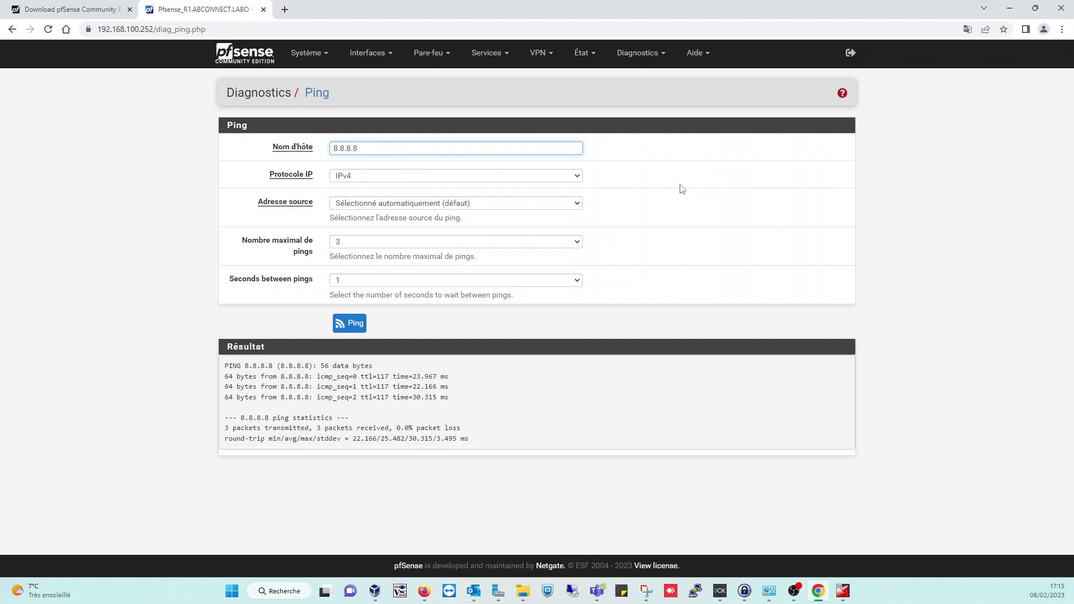
- Change the hostname to 1.1.1.1, ping it, and confirm 0.0% packet loss in the Résultat box
left_click_drag(435, 150, 332, 146)
type("1.1.1.1")
left_click(365, 326)
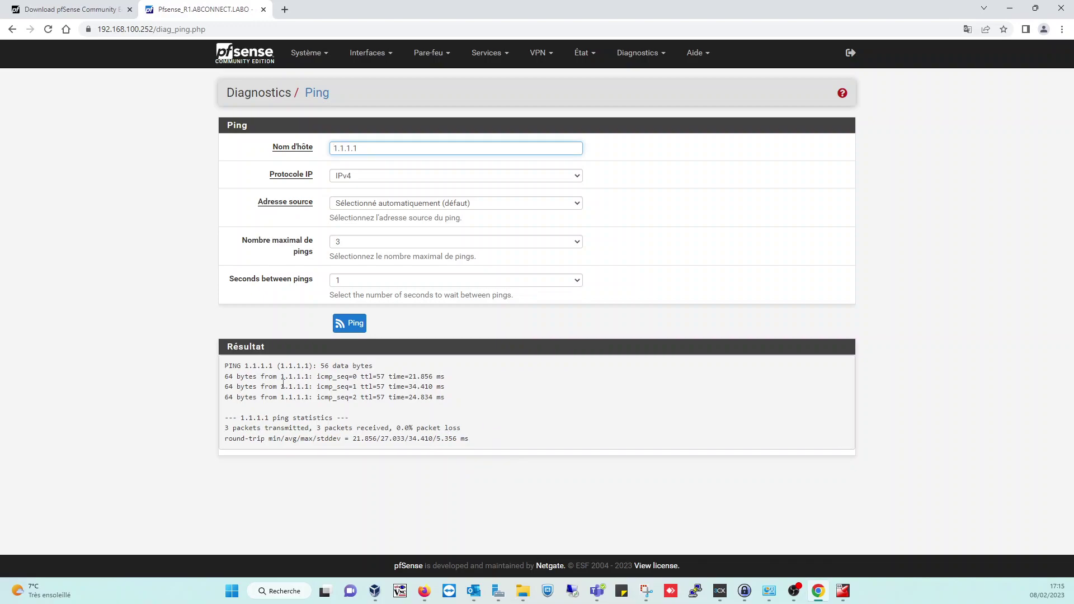
left_click_drag(397, 428, 467, 430)
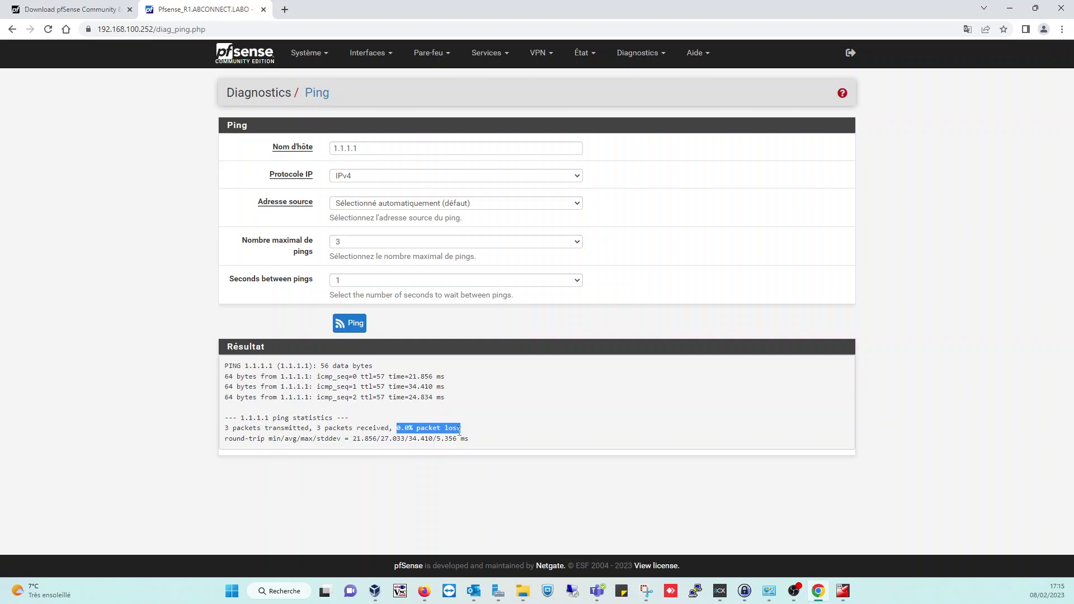
left_click_drag(421, 424, 462, 431)
left_click(468, 434)
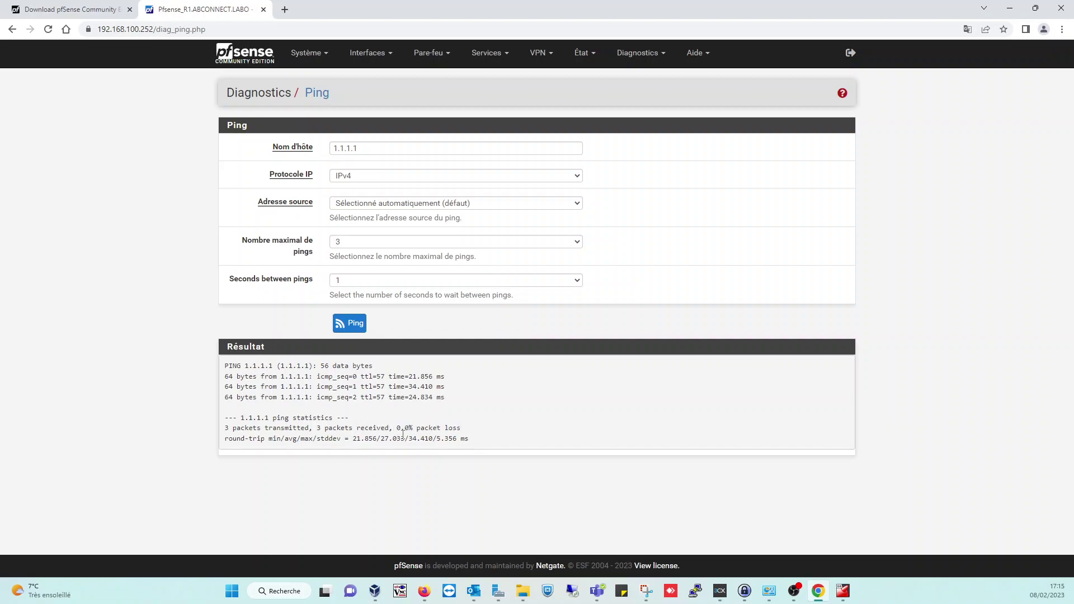